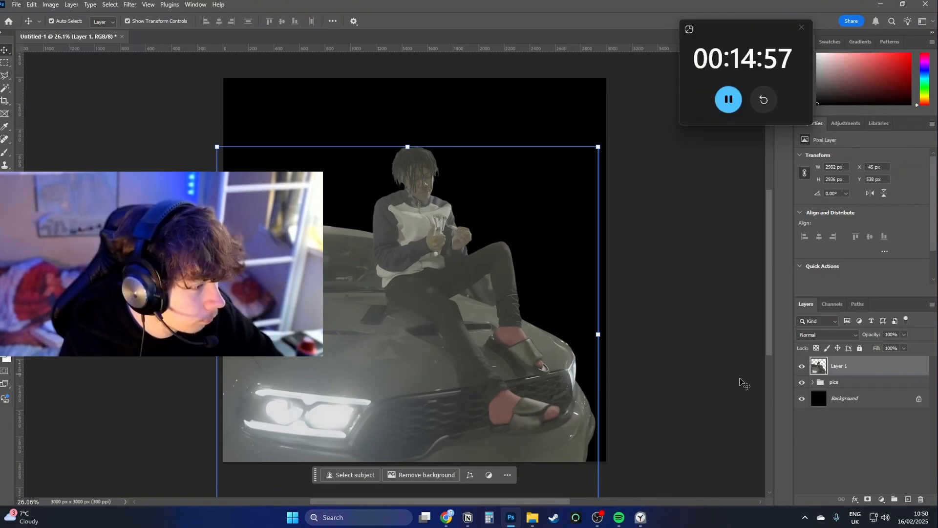
Add a Gradient Map adjustment layer above the man-and-car cutout and set its blend mode to Overlay.
left_click(883, 498)
left_click(885, 482)
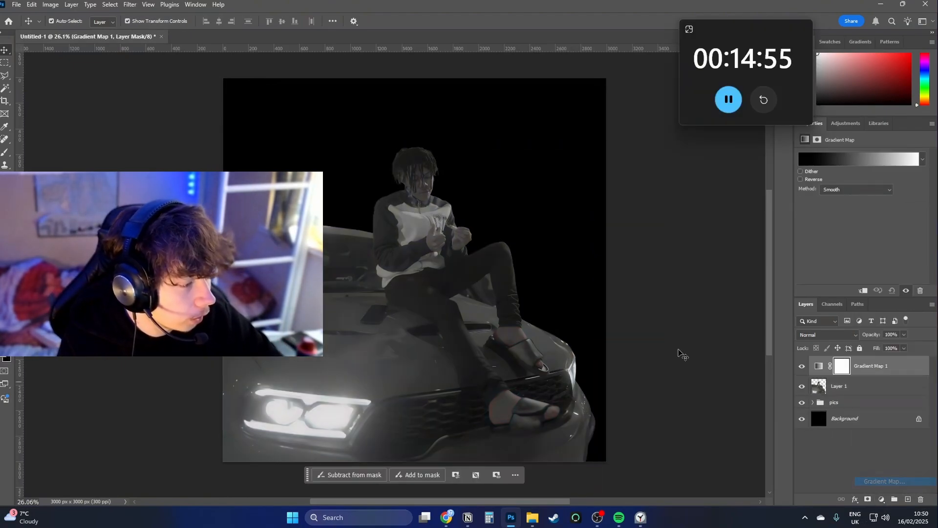
left_click(826, 335)
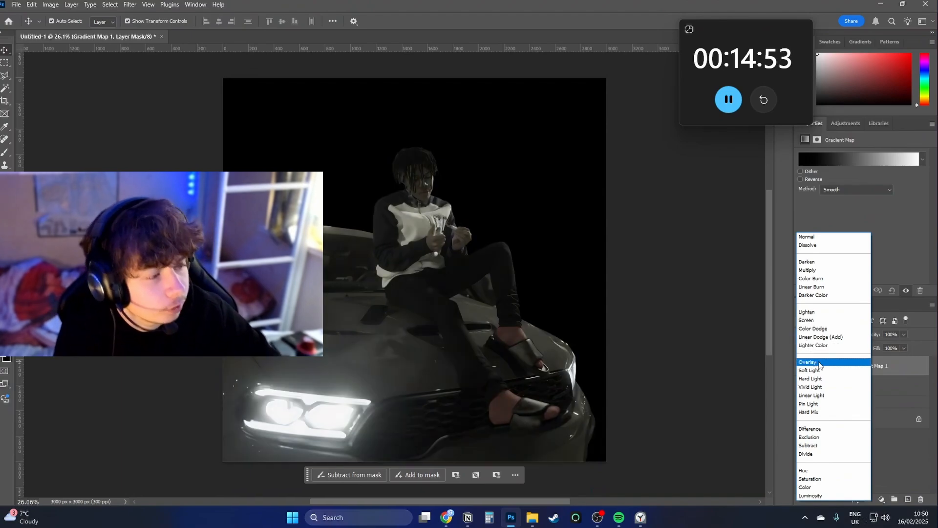
left_click(831, 362)
left_click(442, 239)
left_click_drag(406, 214, 425, 234)
left_click_drag(431, 248, 473, 271)
left_click_drag(511, 296, 484, 296)
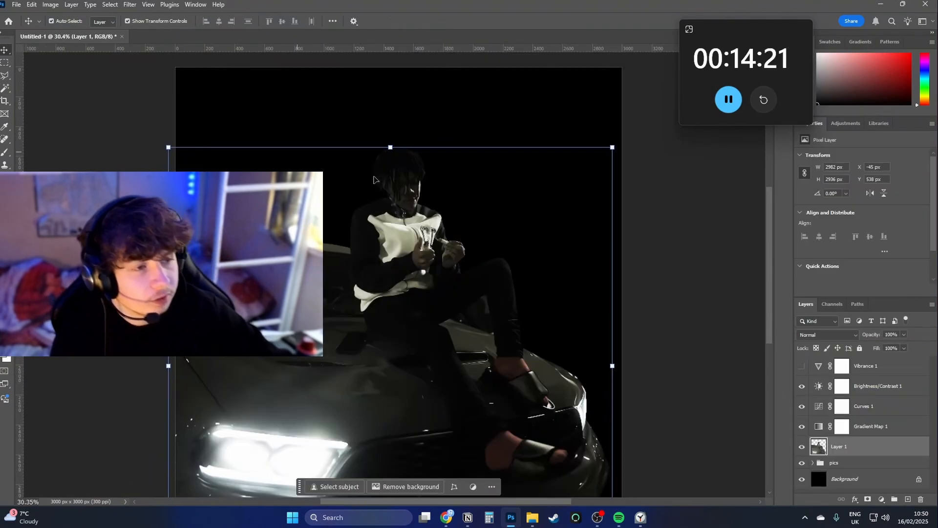
Apply a Perspective transform to the sky layer, narrowing its lower edge and widening its upper edge, and move it up until the horizon sits behind the man.
left_click(586, 212)
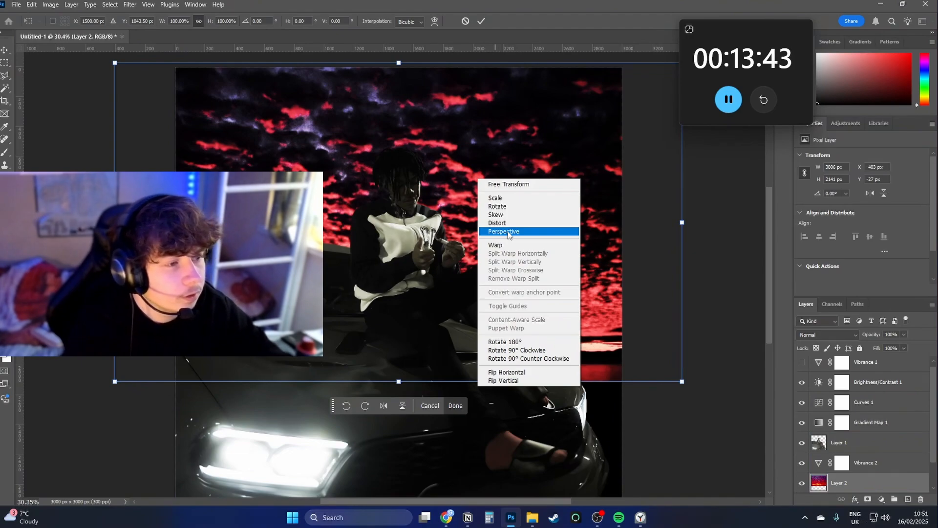
left_click(508, 232)
left_click_drag(682, 381, 621, 381)
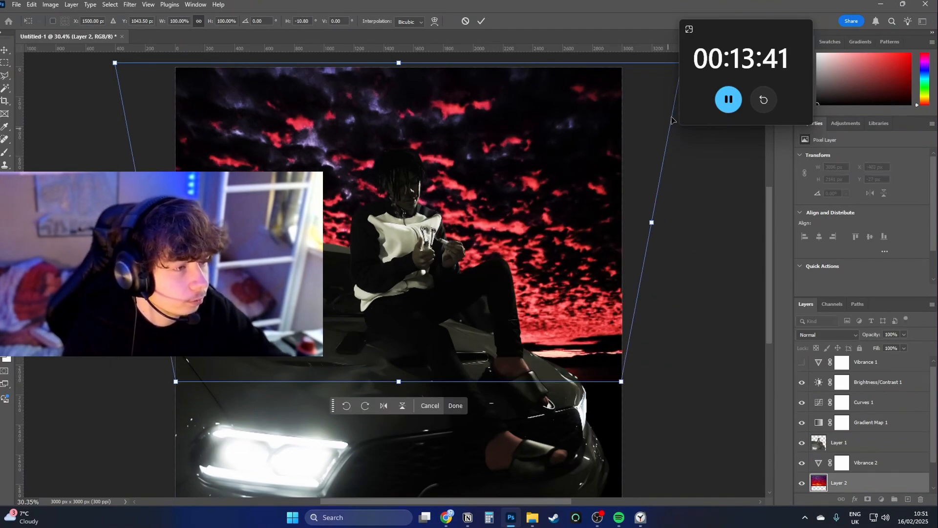
scroll(567, 81, "down", 4)
left_click_drag(595, 108, 688, 133)
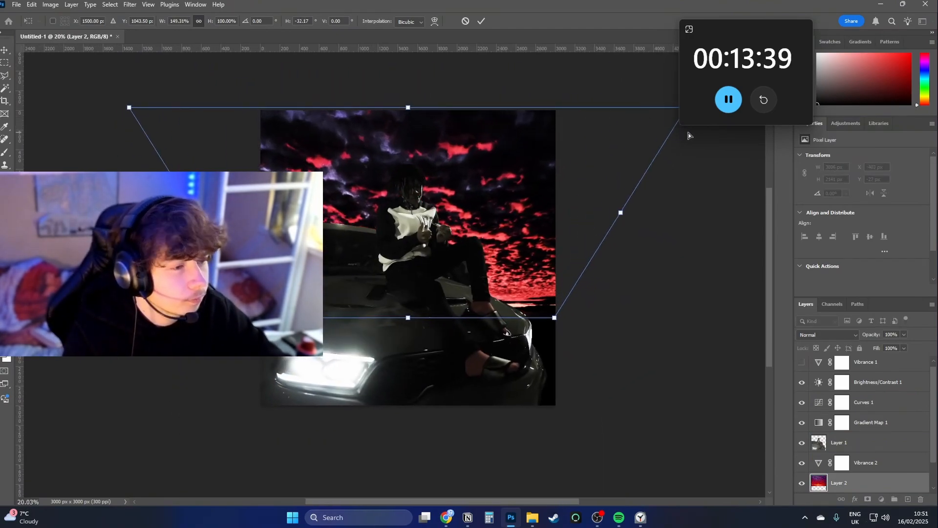
left_click_drag(521, 219, 521, 169)
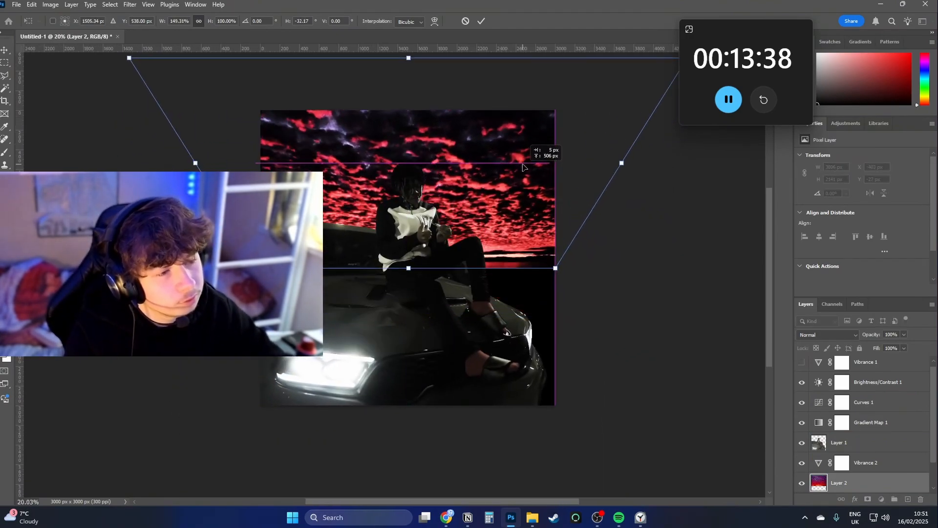
left_click(482, 22)
Apply a Tilt-Shift blur of 72 px to the sky layer, moving the sharp band up over the clouds and extending it downward.
scroll(440, 162, "up", 4)
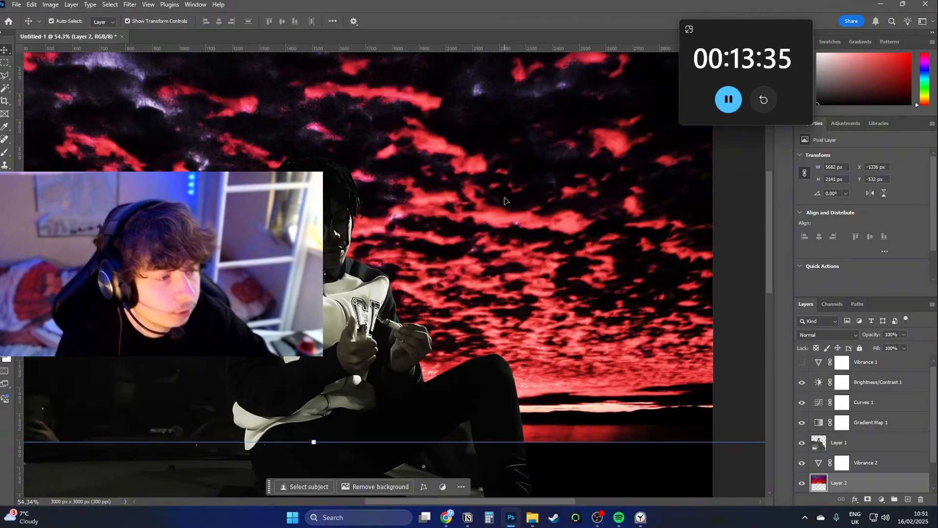
left_click_drag(509, 211, 470, 207)
scroll(464, 205, "down", 5)
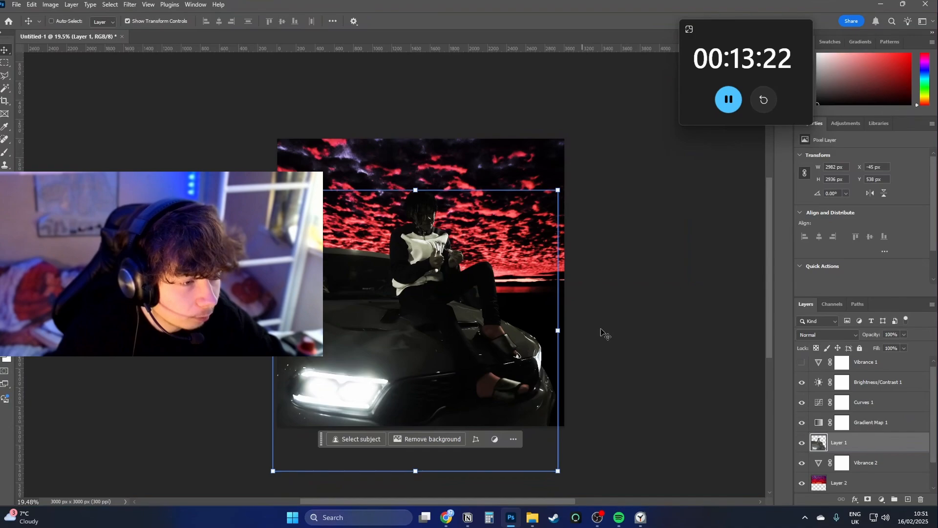
left_click_drag(608, 321, 543, 345)
left_click(130, 4)
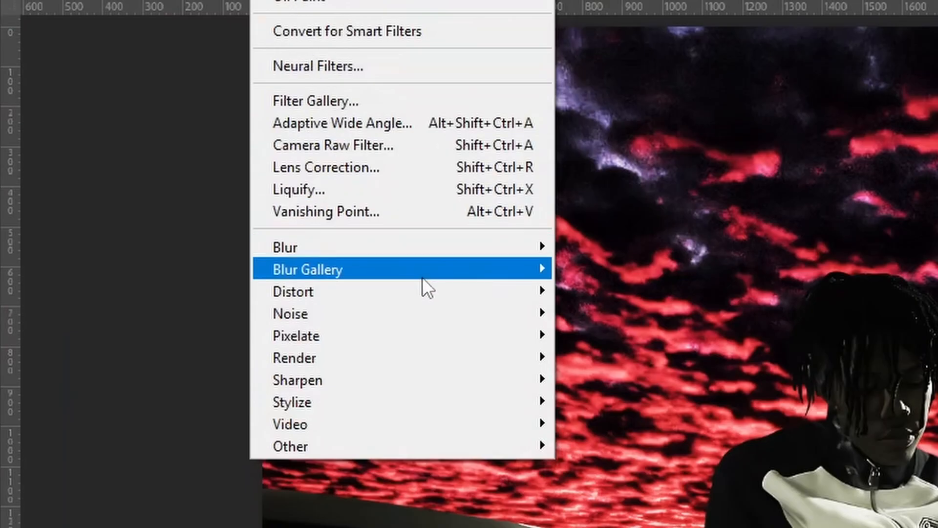
mouse_move(195, 164)
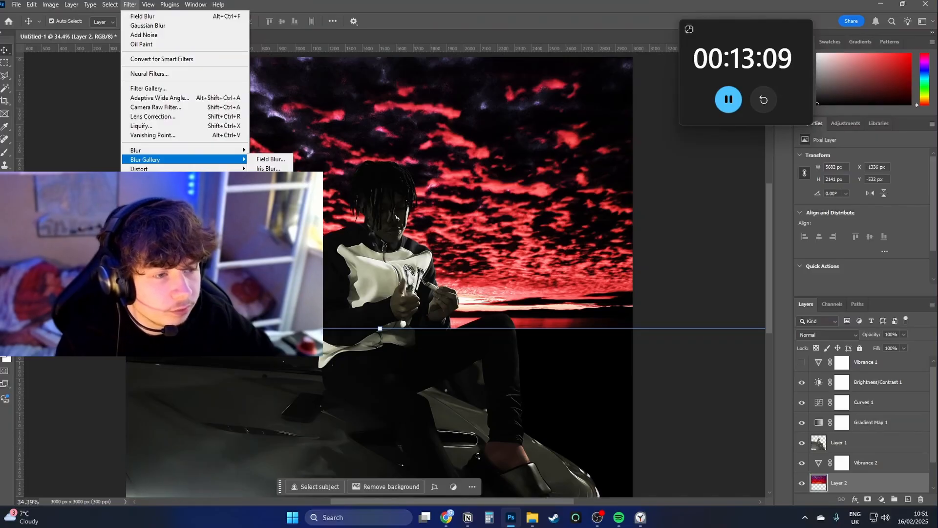
left_click(270, 177)
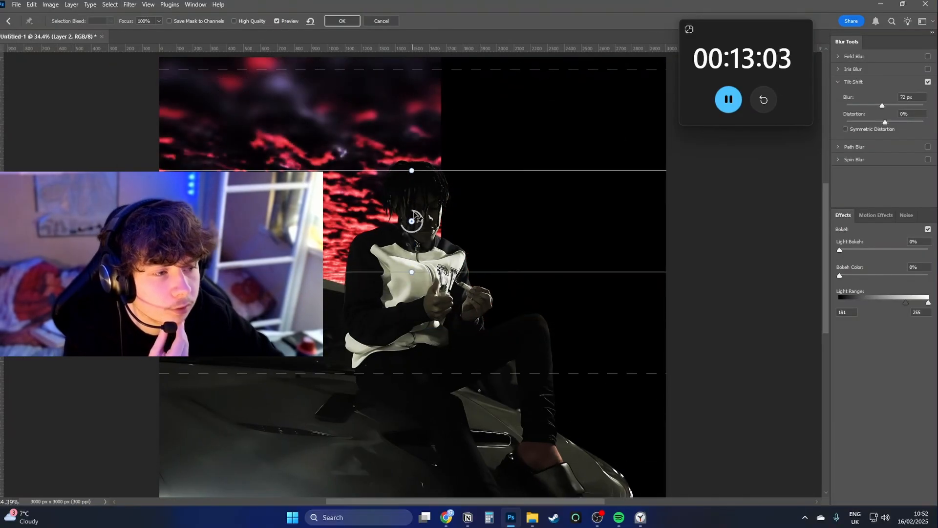
left_click_drag(417, 218, 424, 116)
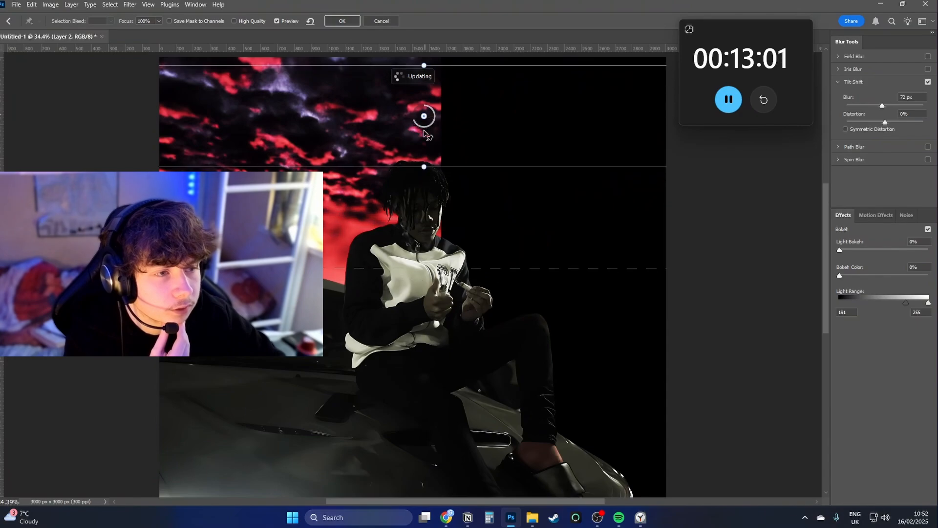
left_click_drag(456, 167, 456, 255)
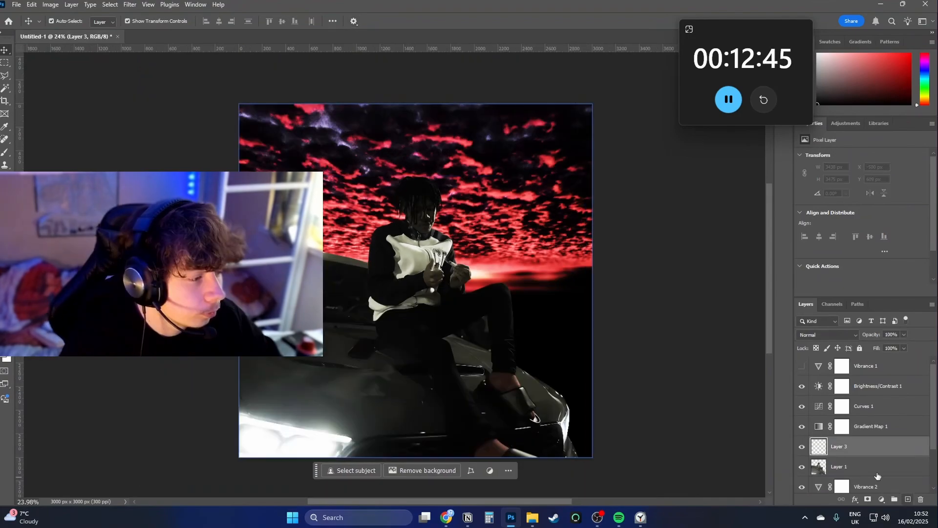
Paint a thin red rim light with a small soft brush along the shoulder, sleeve and hand on a new layer clipped to the cutout.
key("b")
left_click_drag(463, 197, 470, 197)
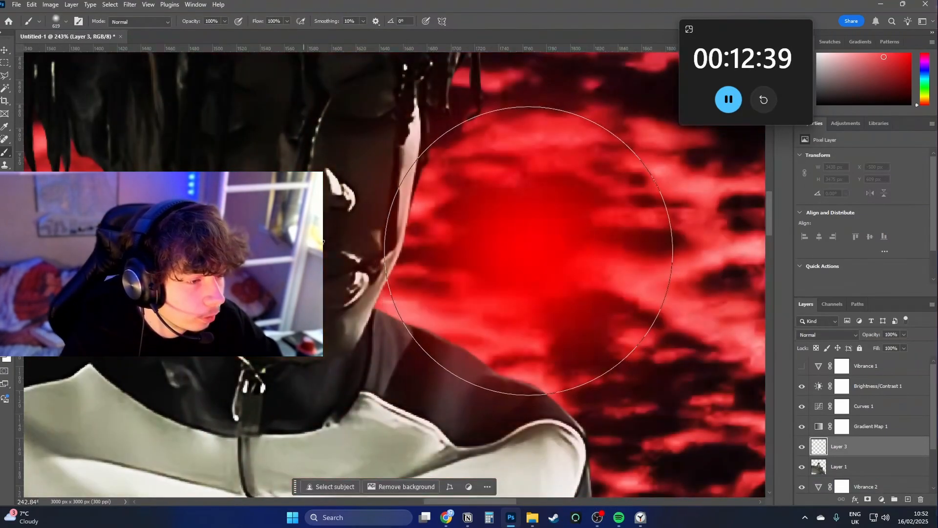
left_click_drag(529, 250, 472, 241)
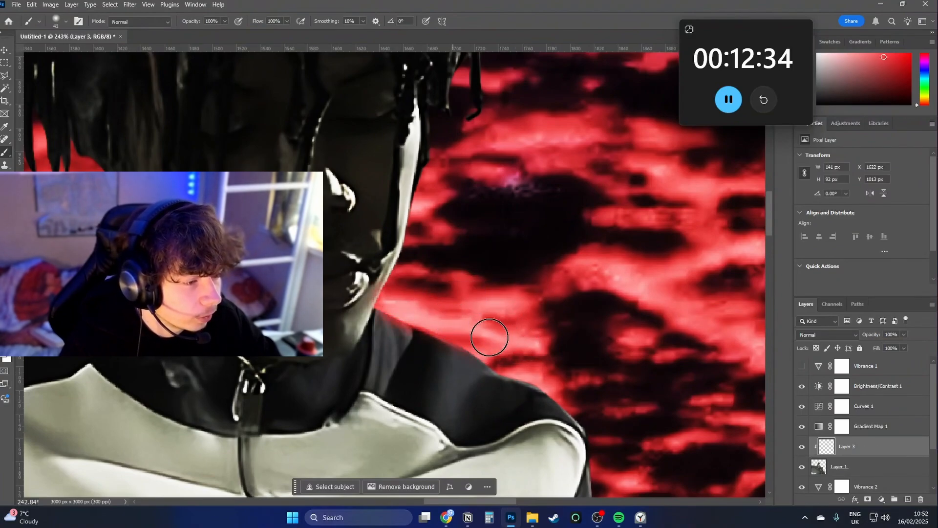
left_click_drag(608, 410, 582, 307)
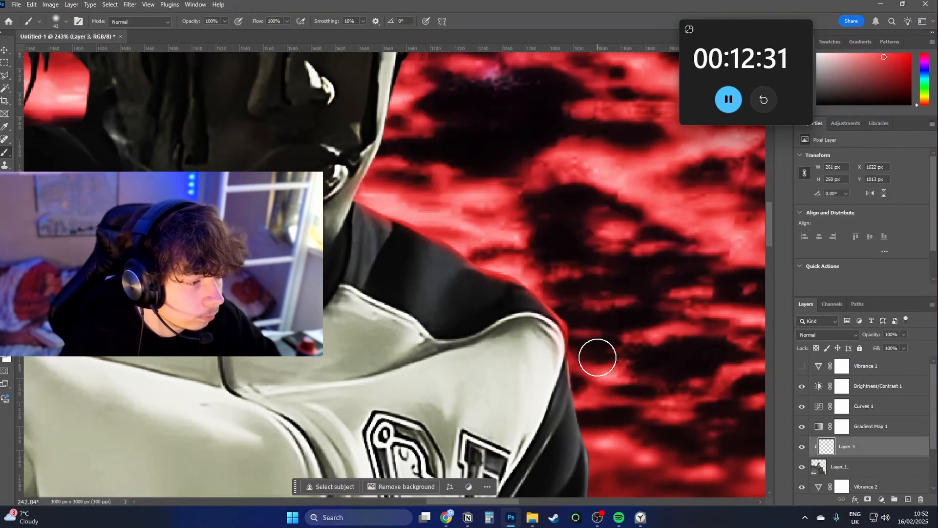
left_click_drag(611, 488, 592, 343)
left_click_drag(700, 399, 569, 274)
left_click_drag(568, 300, 617, 389)
left_click_drag(635, 420, 645, 325)
left_click_drag(622, 351, 550, 386)
left_click_drag(601, 416, 610, 289)
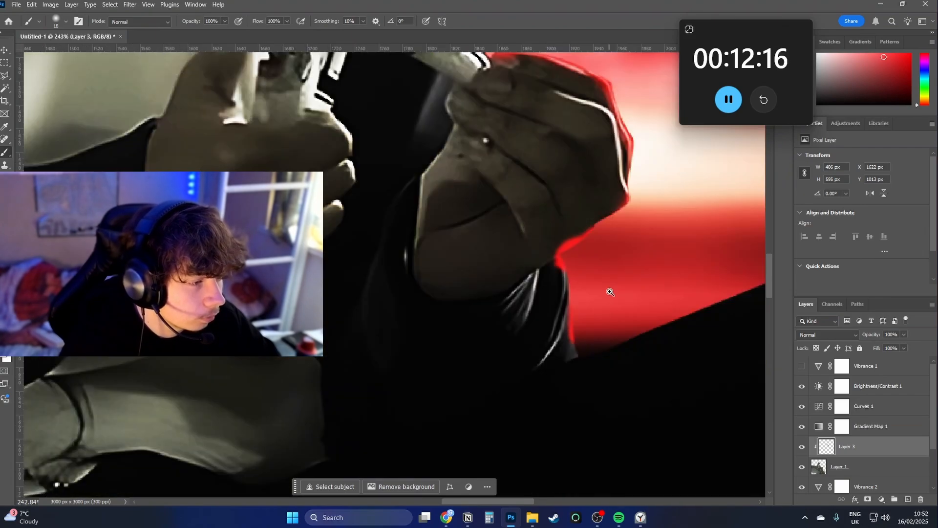
Brush a broader soft red glow onto the raised knee, shoulders and hair, enlarging the brush to 521 px.
scroll(539, 316, "down", 10)
mouse_move(606, 342)
left_mouse_down()
mouse_move(662, 344)
mouse_move(668, 421)
left_mouse_up()
left_click_drag(616, 321, 570, 298)
left_click_drag(518, 152, 516, 191)
left_click_drag(556, 165, 569, 215)
left_click_drag(542, 151, 518, 122)
left_click_drag(347, 230, 286, 274)
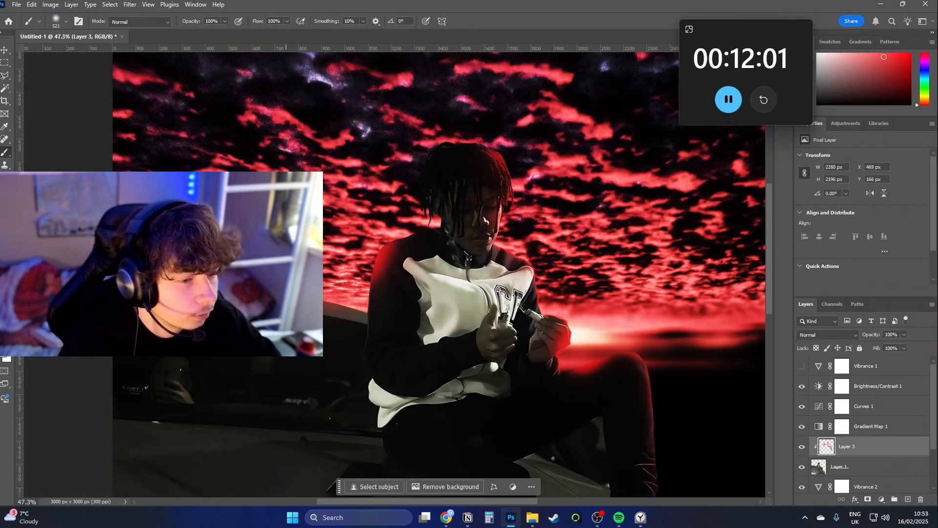
Set the red glow layer's blend mode to Linear Dodge (Add) and its fill to 43%.
left_click(841, 336)
left_click(841, 338)
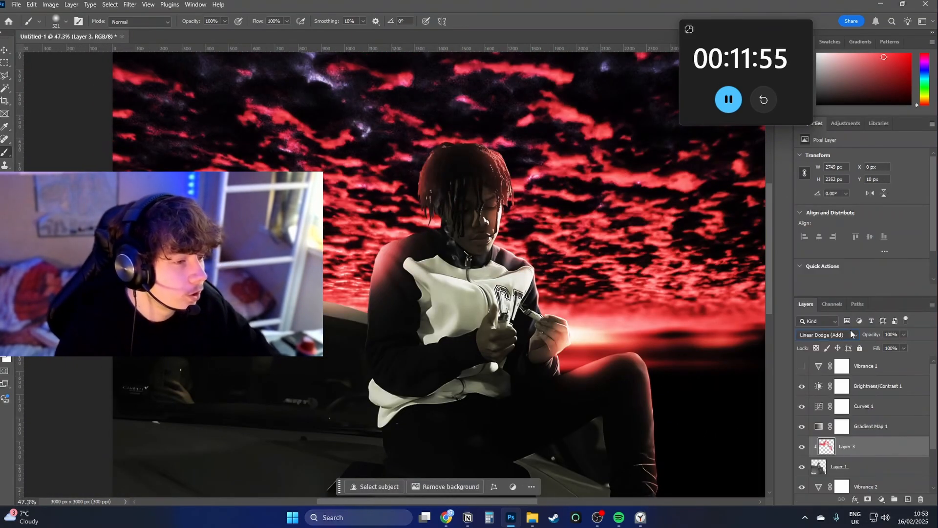
left_click_drag(878, 348, 849, 347)
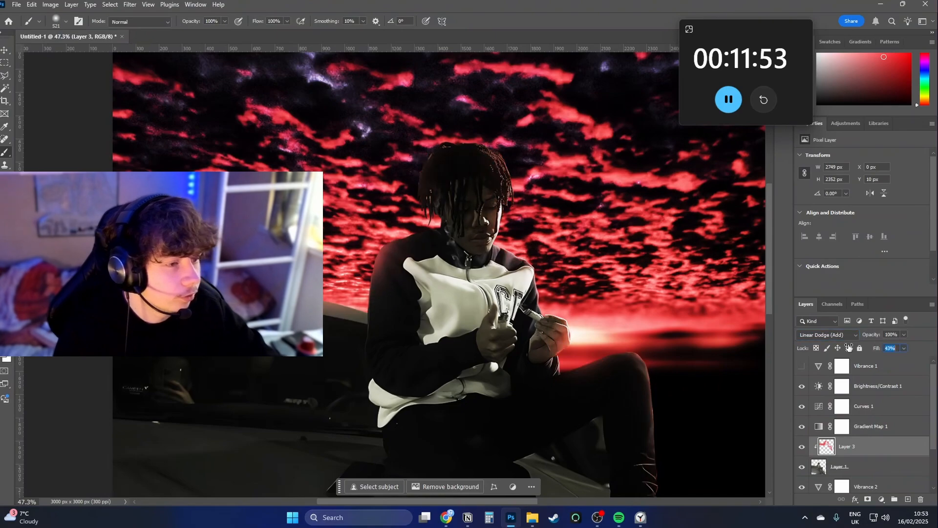
Add a clipped layer below the red glow and set the brush to 24% opacity and 43% flow.
left_click(908, 500, "ctrl")
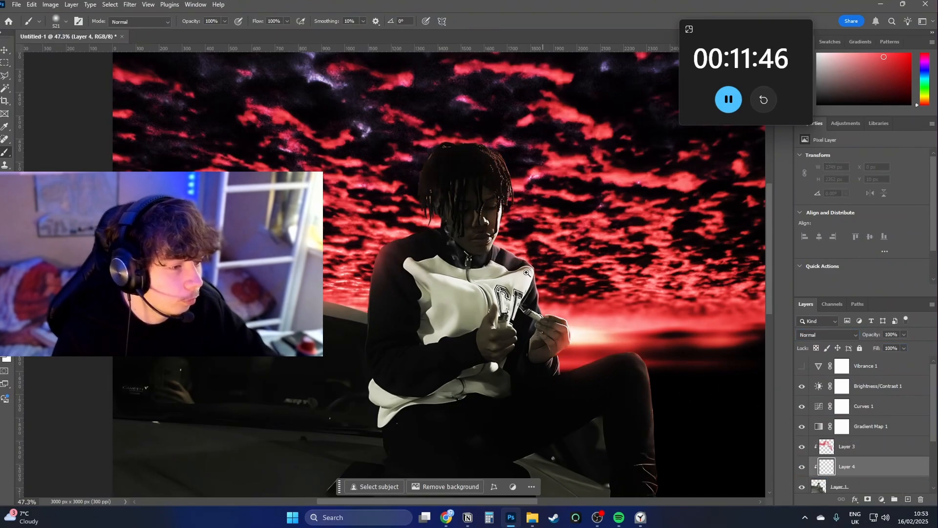
scroll(596, 223, "up", 6)
left_click_drag(596, 224, 570, 160)
left_click_drag(257, 22, 235, 25)
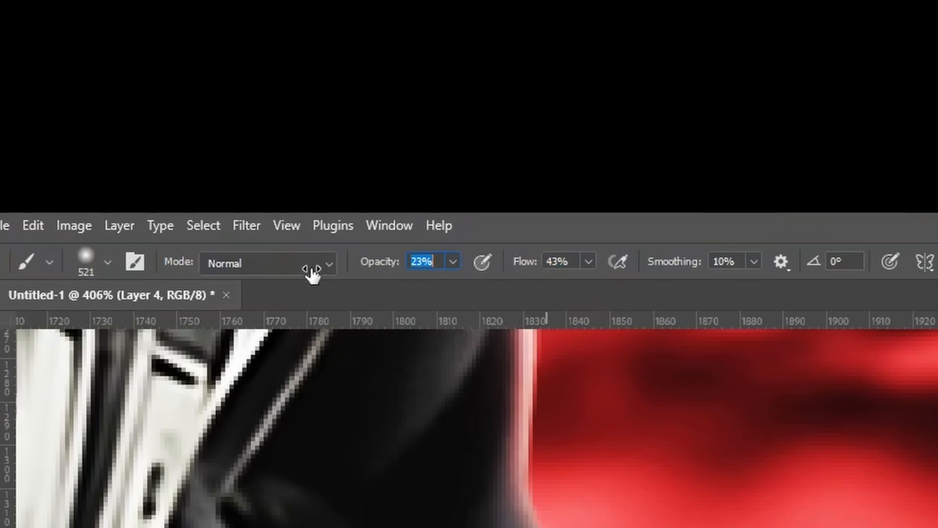
left_click_drag(313, 274, 295, 275)
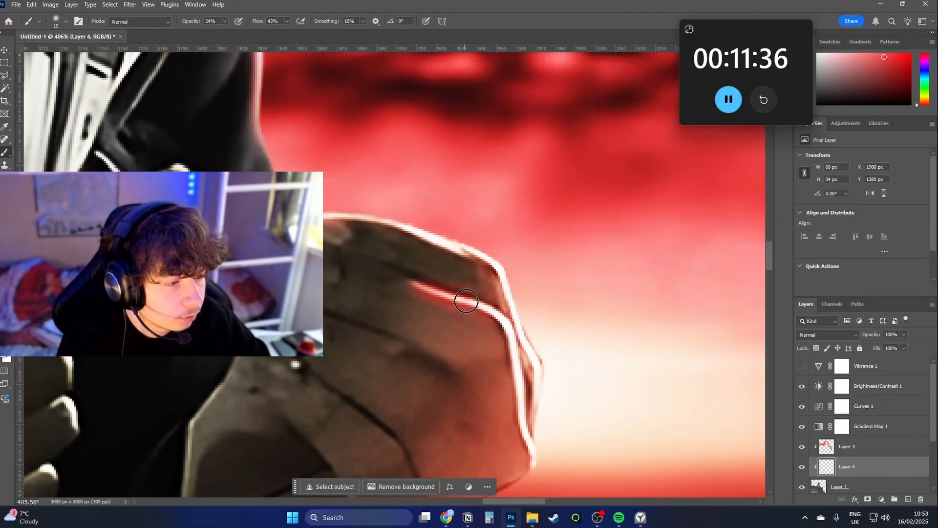
Paint faint light and shading strokes over the sleeve edge, the cigarette, the hands and the sweatshirt.
left_click_drag(470, 299, 527, 424)
left_click_drag(401, 260, 436, 272)
scroll(408, 215, "down", 3)
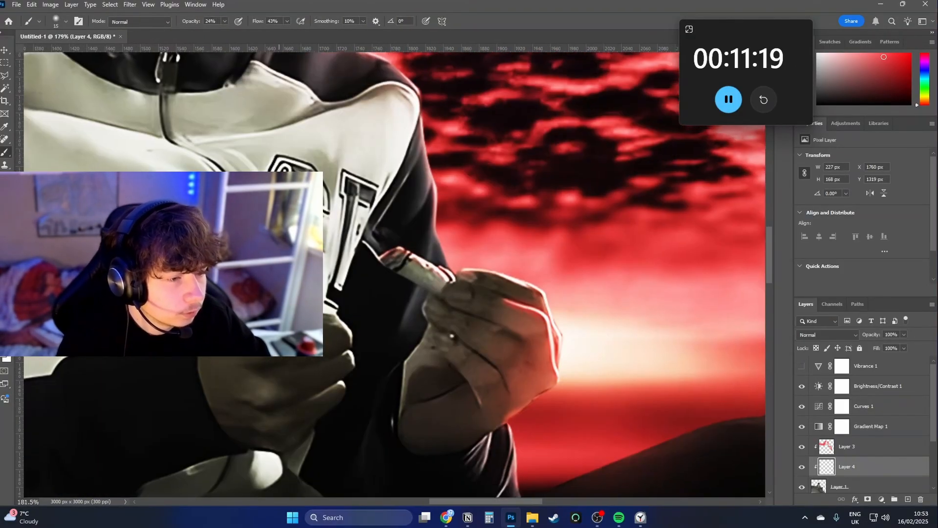
left_click_drag(279, 293, 371, 293)
left_click_drag(430, 174, 402, 248)
mouse_move(352, 380)
left_mouse_down()
mouse_move(353, 403)
mouse_move(329, 384)
mouse_move(391, 384)
left_mouse_up()
left_click(308, 412)
mouse_move(474, 176)
left_mouse_down()
mouse_move(455, 215)
mouse_move(410, 245)
left_mouse_up()
left_click_drag(562, 322, 323, 195)
left_click(174, 427)
mouse_move(469, 286)
left_mouse_down()
mouse_move(376, 344)
mouse_move(346, 331)
left_mouse_up()
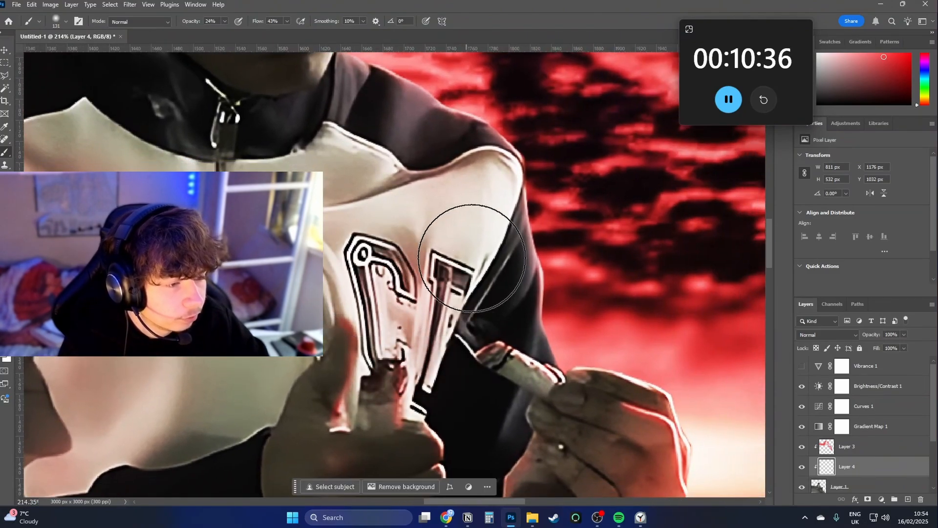
Build up the low-opacity shading around the sweatshirt's lettering and folds, and continue up to the face.
left_click_drag(481, 147, 517, 415)
left_click_drag(343, 255, 377, 254)
mouse_move(362, 274)
left_mouse_down()
mouse_move(434, 274)
mouse_move(444, 309)
left_mouse_up()
left_click_drag(434, 303, 391, 304)
mouse_move(401, 325)
left_mouse_down()
mouse_move(408, 345)
mouse_move(391, 455)
left_mouse_up()
left_click_drag(440, 234, 493, 234)
left_click_drag(391, 196, 454, 323)
left_click_drag(440, 416, 430, 122)
Paint fine light strokes along the hair strands and face with a 15 px brush.
left_click_drag(303, 273, 244, 274)
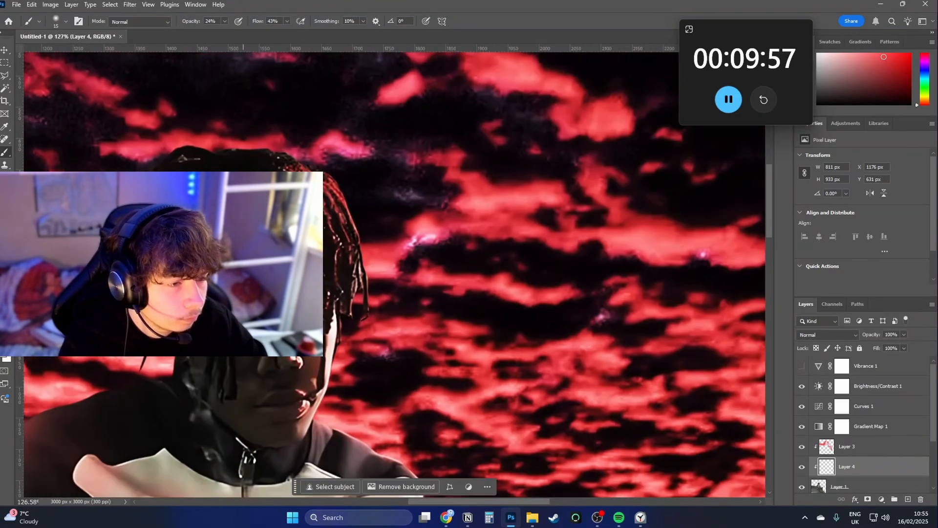
scroll(244, 274, "up", 10)
left_click_drag(211, 64, 195, 98)
left_click_drag(246, 342, 273, 220)
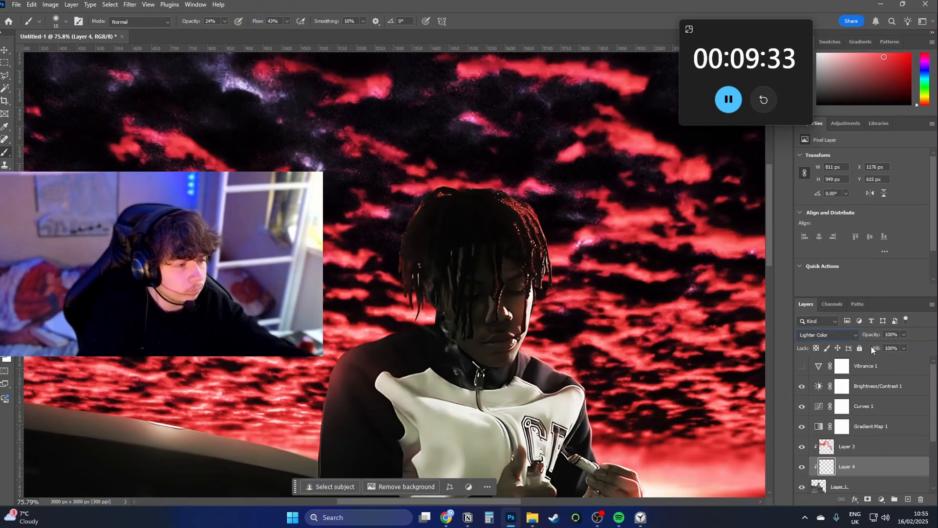
Sample the clouds' purple for a new clipped layer, make it brighter, and set the brush to 622 px at 100% opacity.
mouse_move(400, 168)
left_mouse_down("alt")
mouse_move(356, 157)
mouse_move(318, 162)
left_mouse_up("alt")
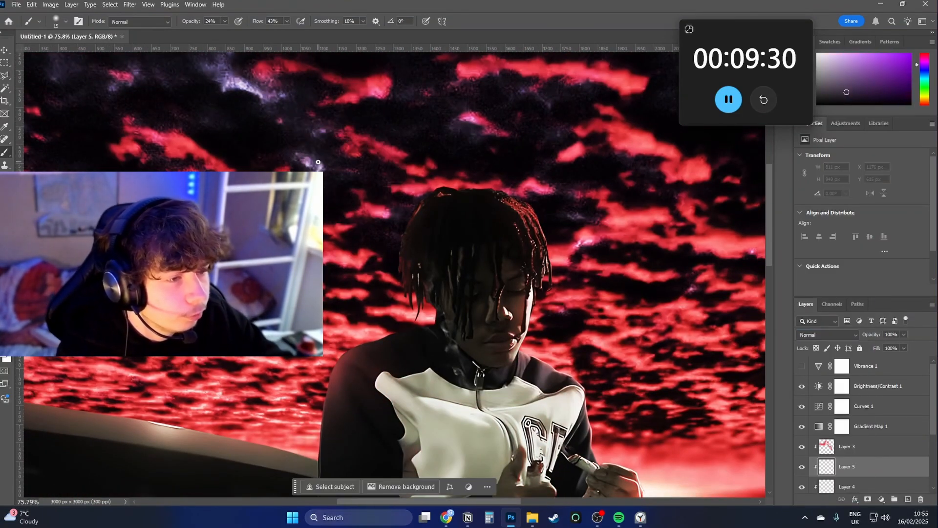
left_click_drag(415, 230, 484, 218, "alt")
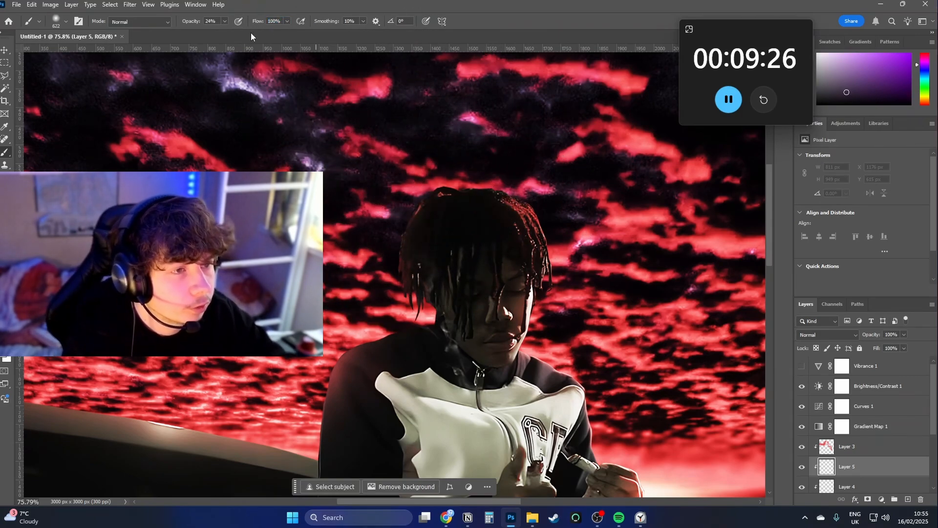
left_click_drag(187, 22, 229, 23)
left_click(910, 54)
Paint a broad purple glow over the man's shoulders, sweatshirt, hands and raised knee.
mouse_move(542, 313)
left_mouse_down()
mouse_move(329, 163)
mouse_move(445, 430)
left_mouse_up()
mouse_move(654, 482)
left_mouse_down()
mouse_move(566, 254)
mouse_move(567, 309)
left_mouse_up()
scroll(566, 274, "down", 2)
left_click_drag(650, 391, 578, 273)
left_click_drag(518, 215, 562, 293)
Blend the purple glow layer with Linear Dodge (Add) at 27% fill and erase its tint from the white sweatshirt with a soft eraser.
left_click(828, 335)
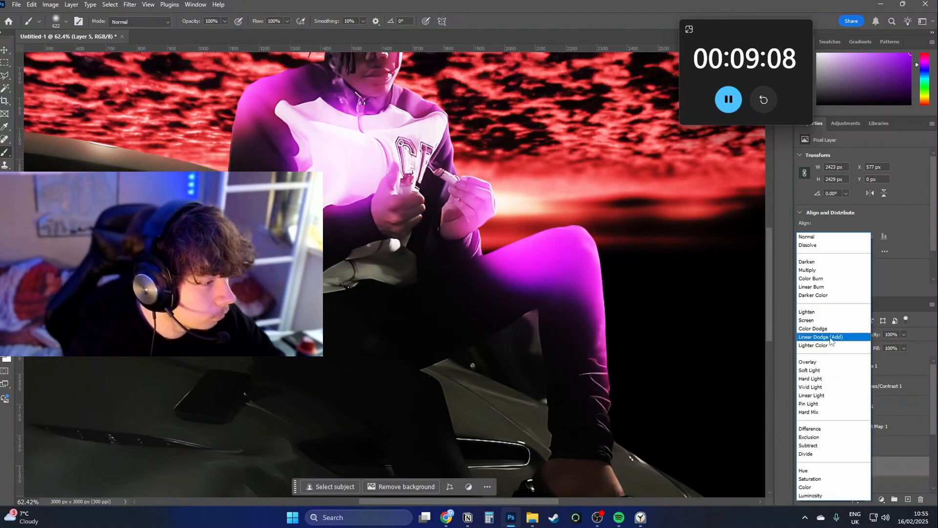
left_click(828, 337)
left_click_drag(563, 196, 562, 330)
left_click_drag(876, 348, 840, 343)
key("e")
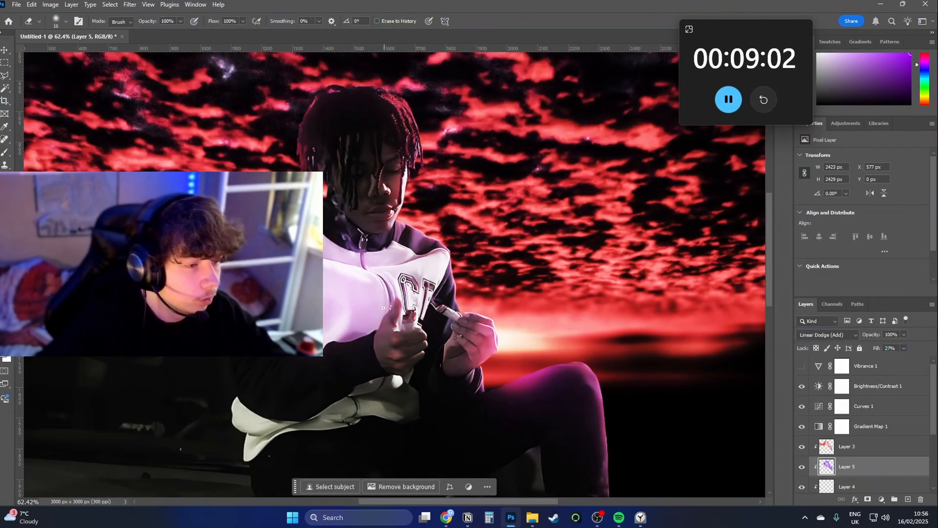
mouse_move(351, 279)
left_mouse_down()
mouse_move(421, 279)
mouse_move(358, 316)
left_mouse_up()
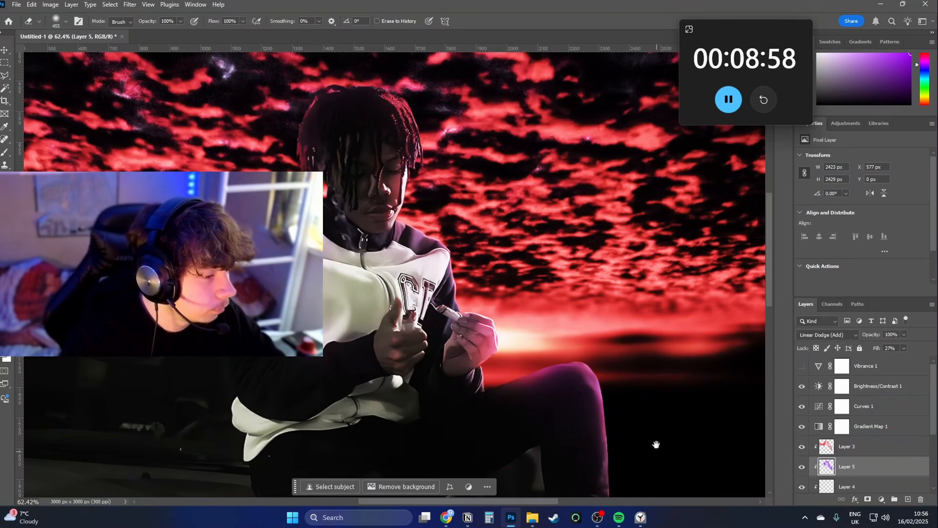
Mask out the dark leftover piece above the car's fender using a polygonal selection feathered by 10 pixels.
scroll(506, 352, "down", 5)
scroll(506, 351, "up", 5)
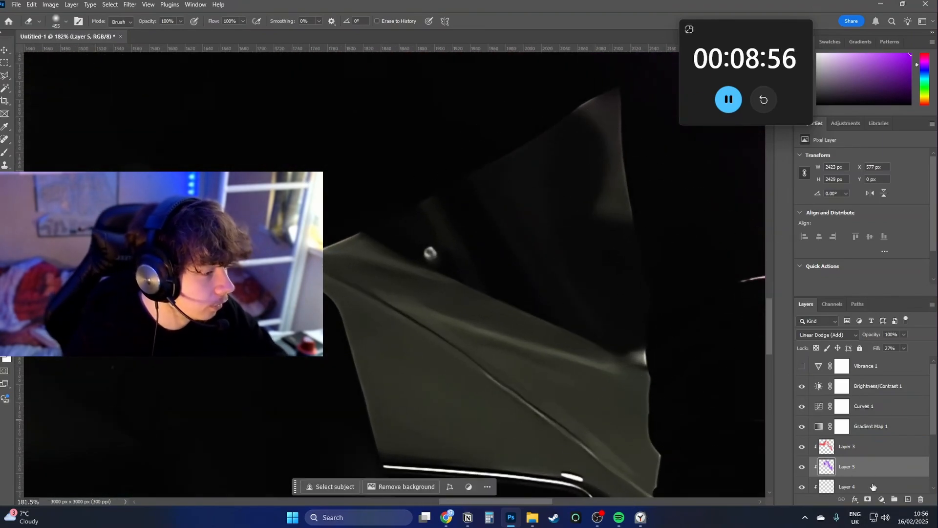
scroll(873, 474, "down", 3)
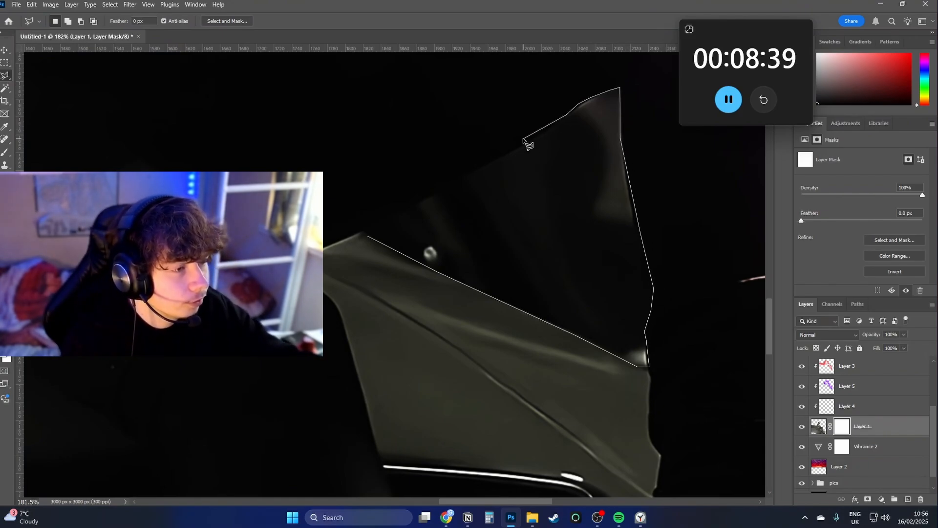
left_click(433, 194)
right_click(437, 218)
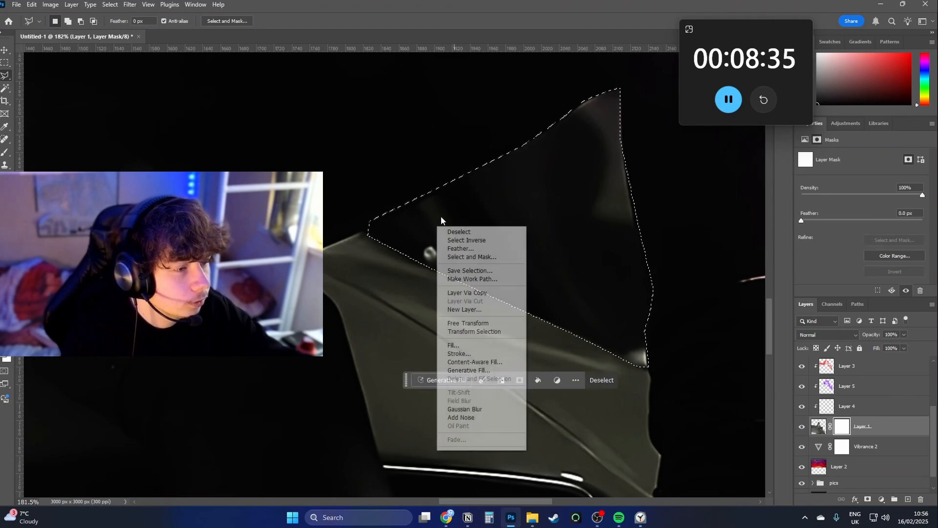
left_click(455, 250)
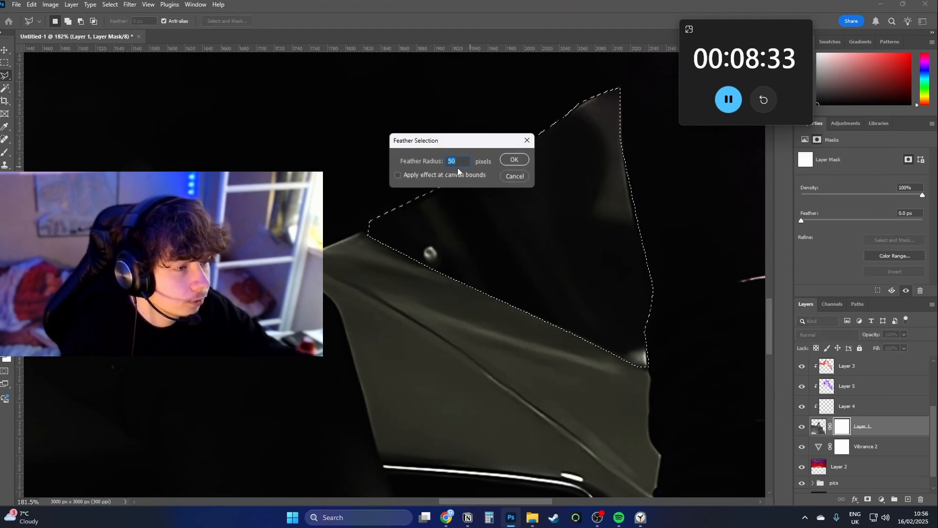
type("10")
key("Return")
key("e")
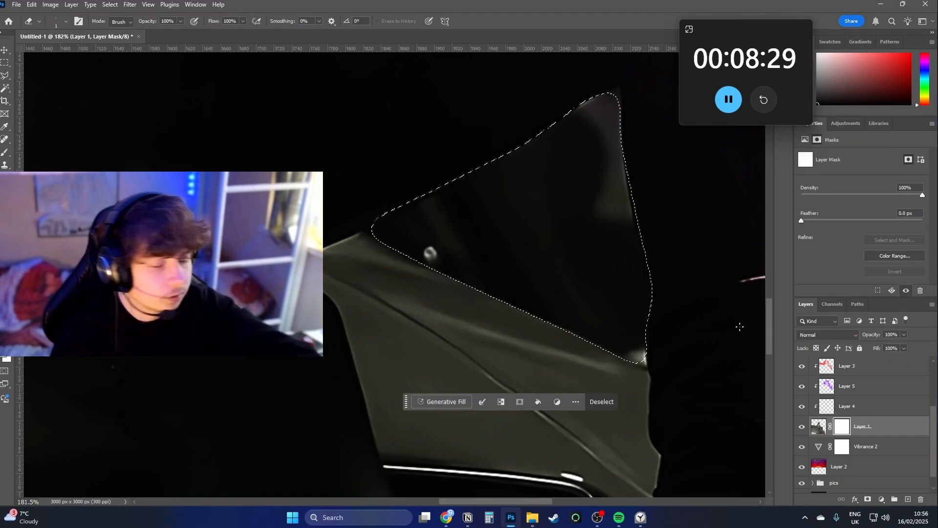
key("Delete")
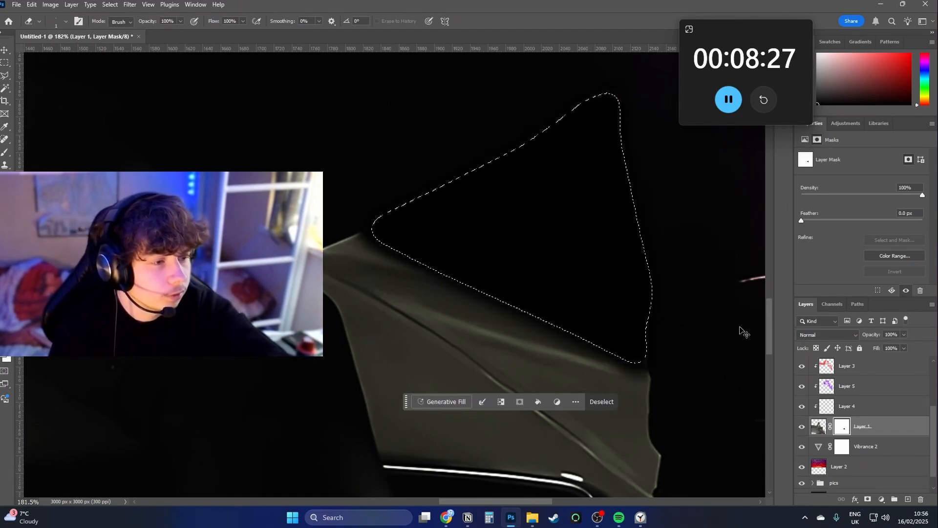
key("ctrl+z")
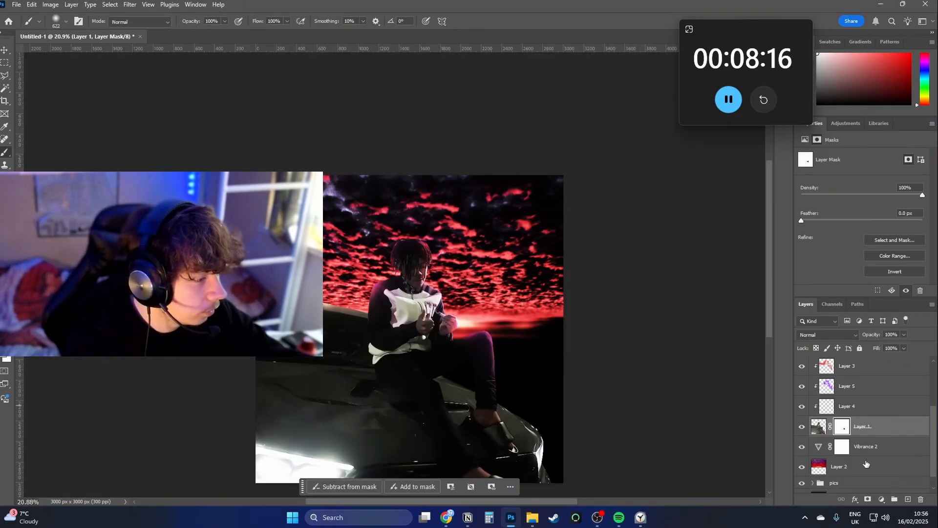
Paint a soft glow in the clouds' red on a new layer behind the man with a 1177 px brush, and duplicate it above him.
left_click(866, 463)
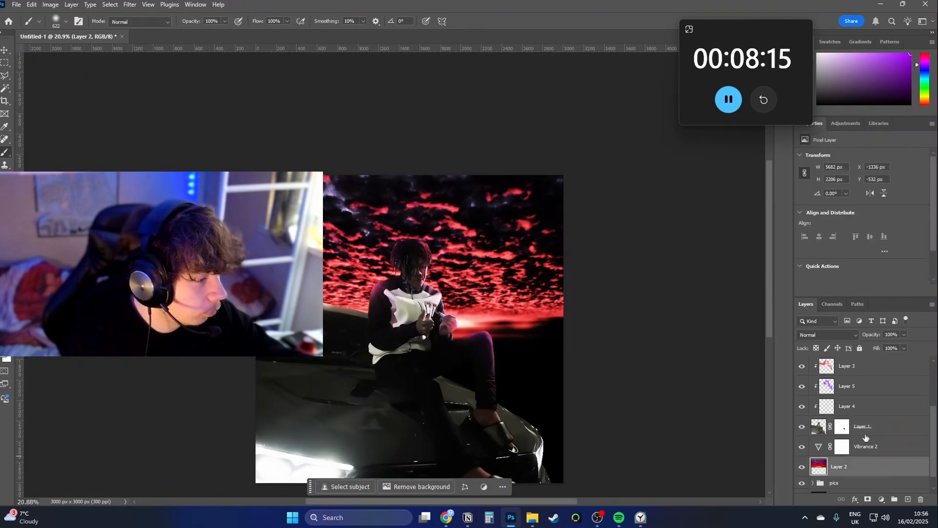
left_click(869, 449)
left_click(908, 499)
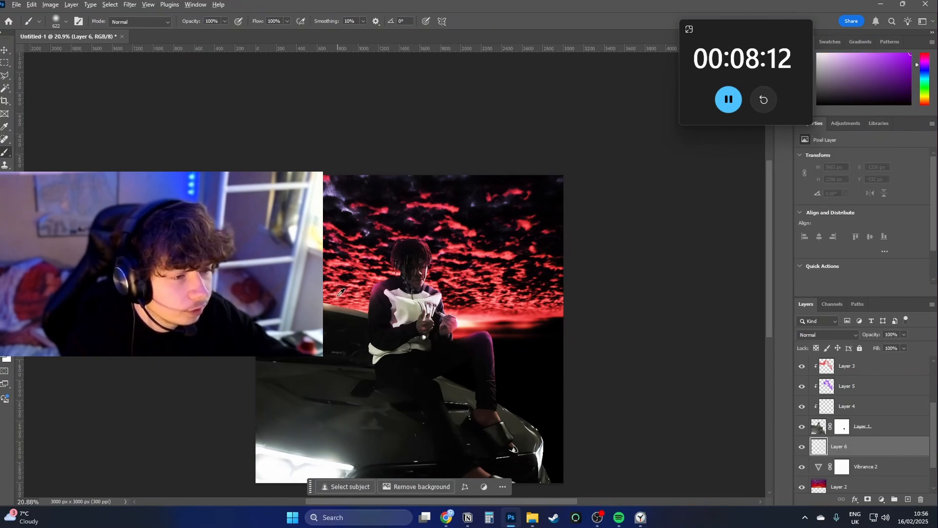
left_click(338, 298, "alt")
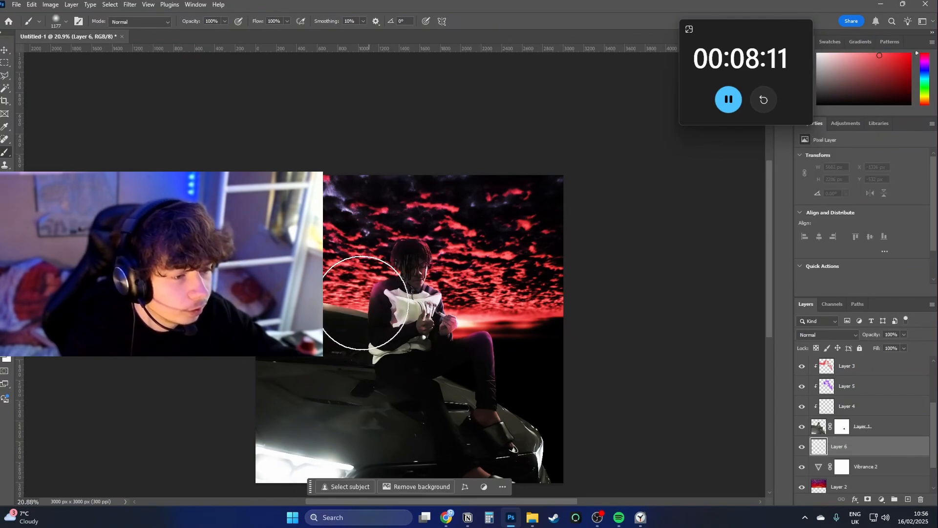
left_click(357, 304)
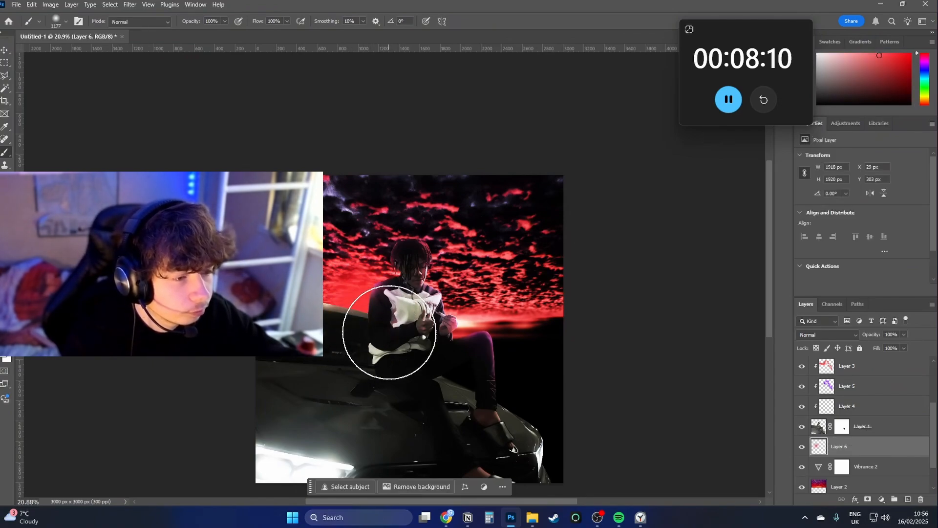
left_click(461, 336)
key("ctrl+j")
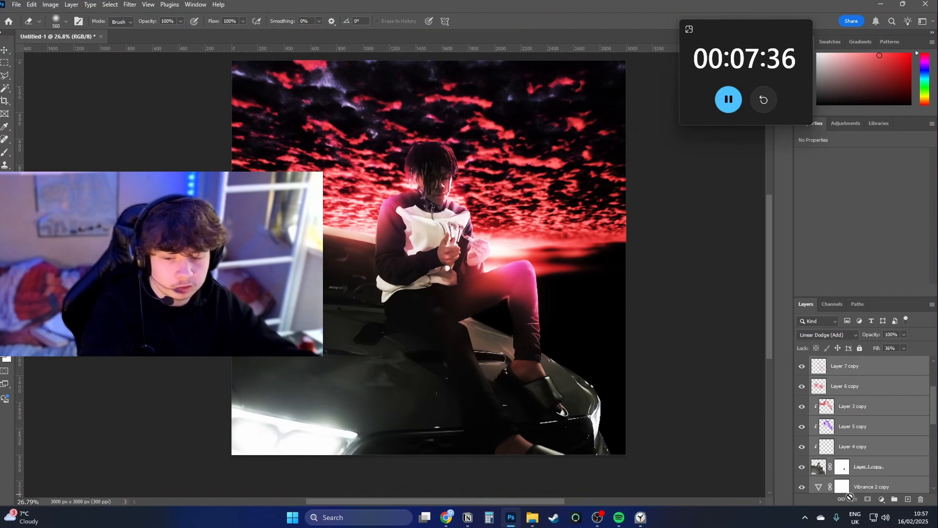
Make a merged copy of the whole composite as a new layer and flip it vertically.
key("ctrl+e")
key("ctrl+a")
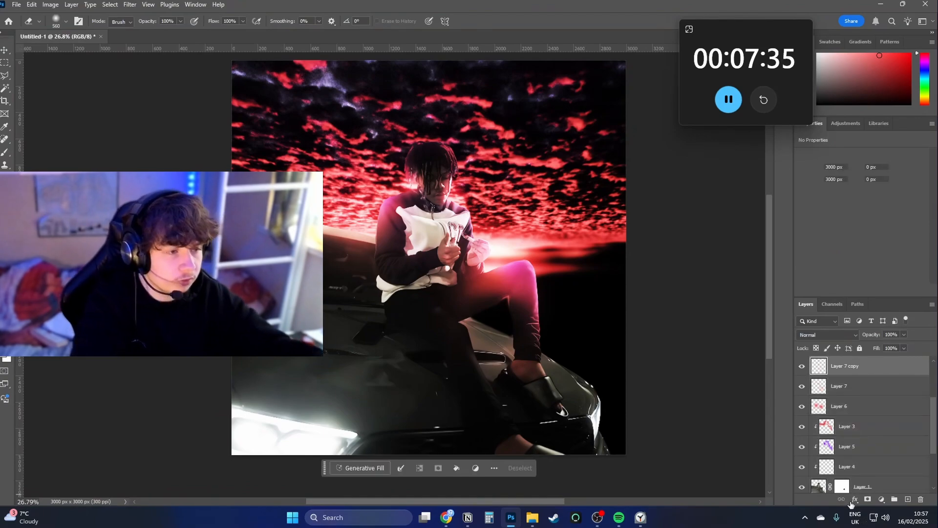
key("ctrl+j")
key("ctrl+t")
right_click(514, 349)
left_click(558, 346)
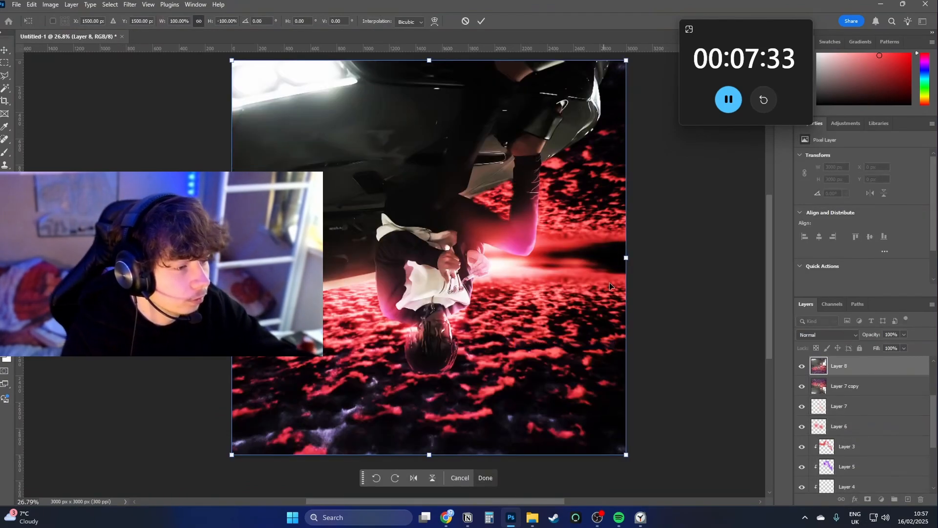
Enlarge the flipped copy to about 152%, rotate it 12.4°, and reposition it over the canvas.
left_click_drag(628, 257, 689, 257)
left_click_drag(710, 254, 704, 316)
left_click_drag(541, 283, 551, 255)
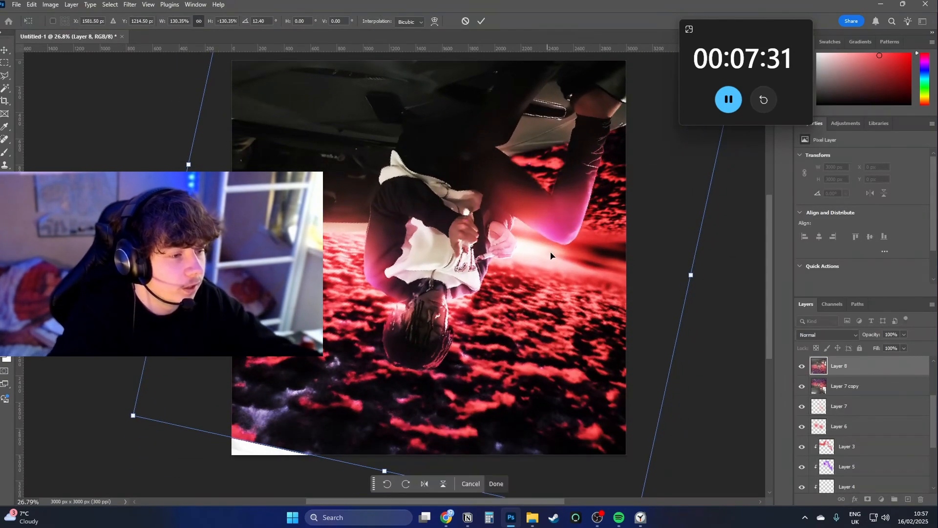
left_click_drag(693, 275, 733, 283)
left_click_drag(563, 263, 570, 255)
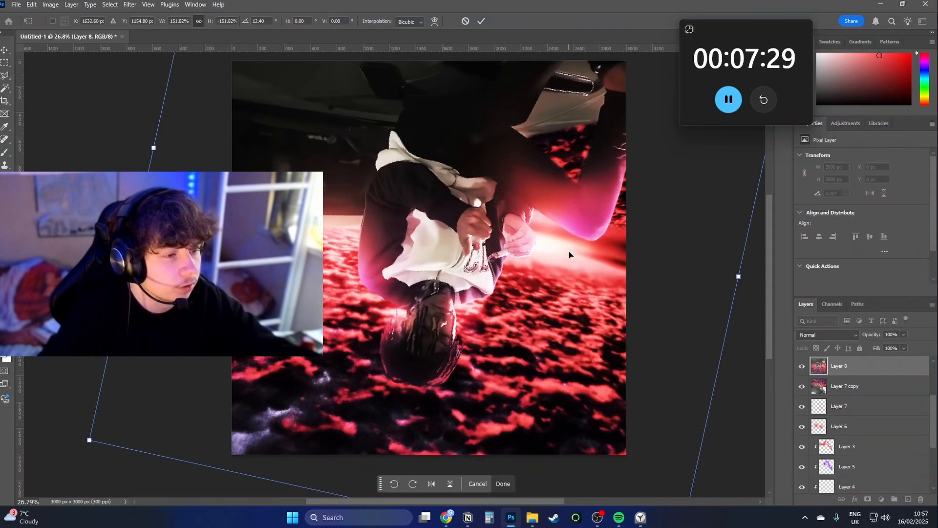
key("Return")
Blend the flipped copy with Lighter Color and mask it away over the man and upper sky with a large soft brush.
left_click(827, 335)
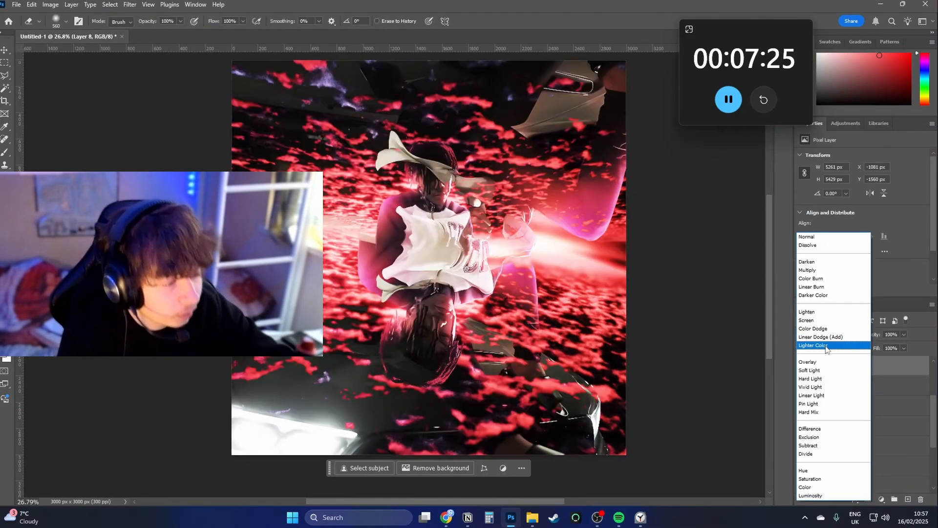
left_click(819, 345)
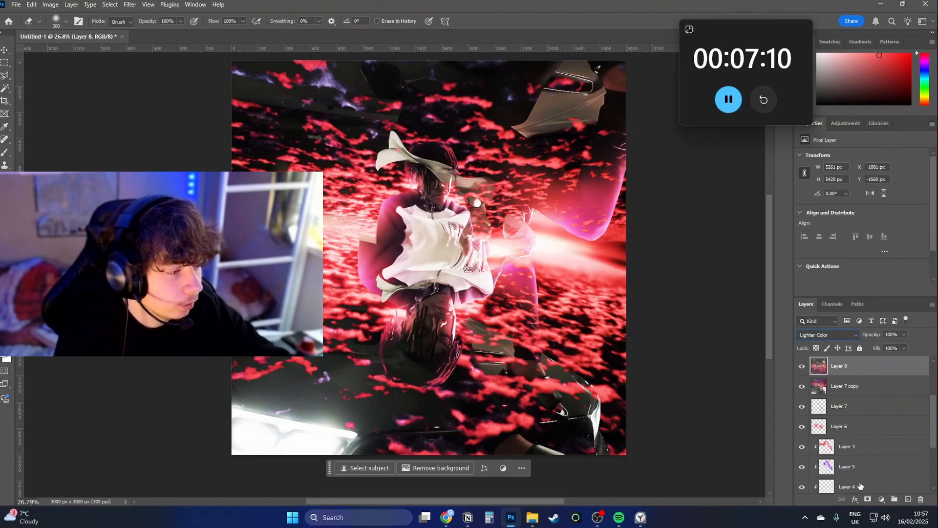
left_click(869, 499)
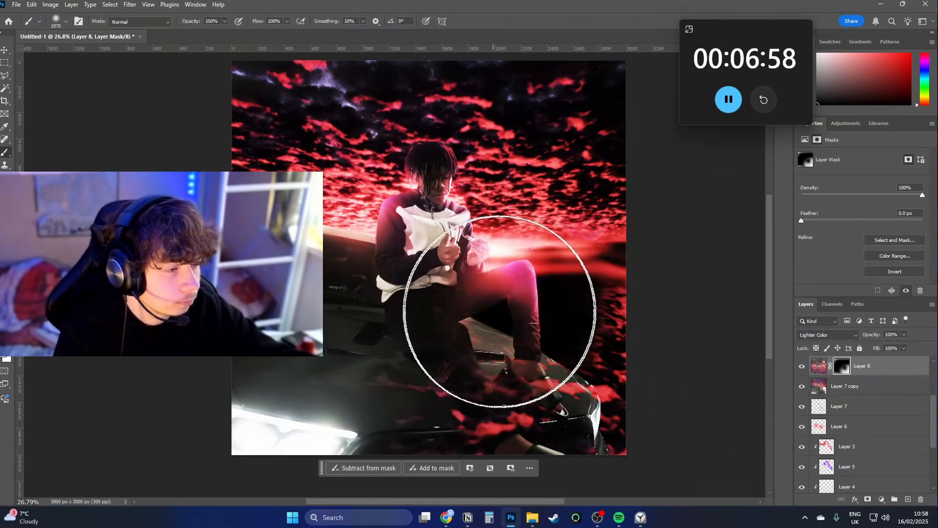
mouse_move(482, 352)
left_mouse_down()
mouse_move(534, 283)
mouse_move(444, 179)
mouse_move(420, 169)
left_mouse_up()
key("x")
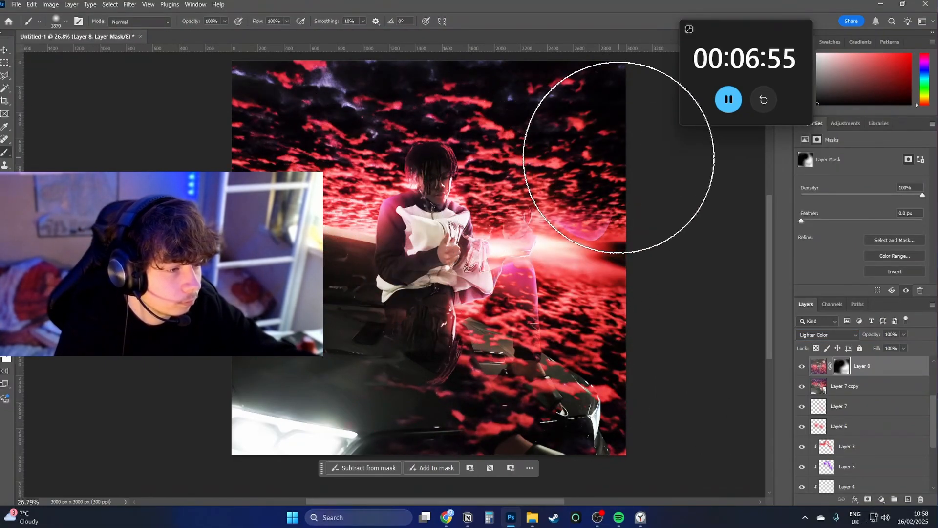
Rotate a merged copy to about 80.5° clockwise, enlarge it to about 152%, and blend it with Soft Light.
right_click(443, 220)
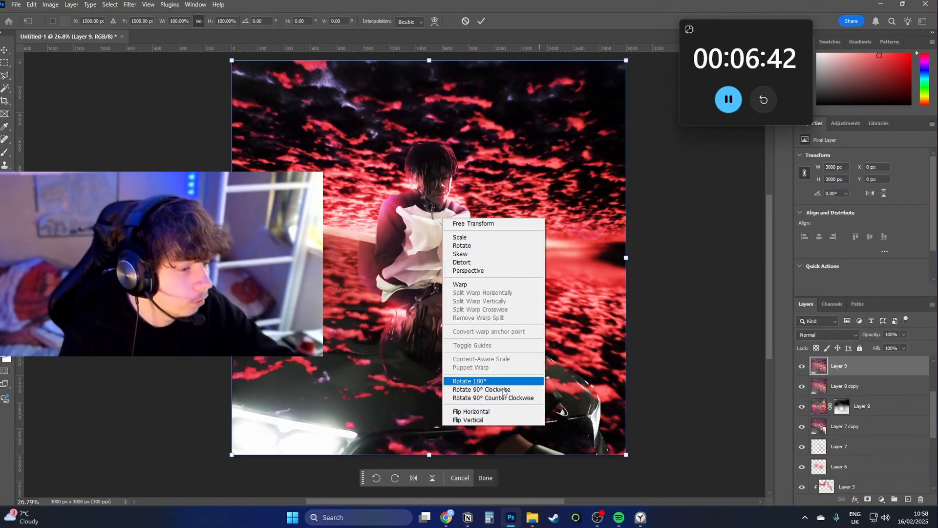
left_click(504, 390)
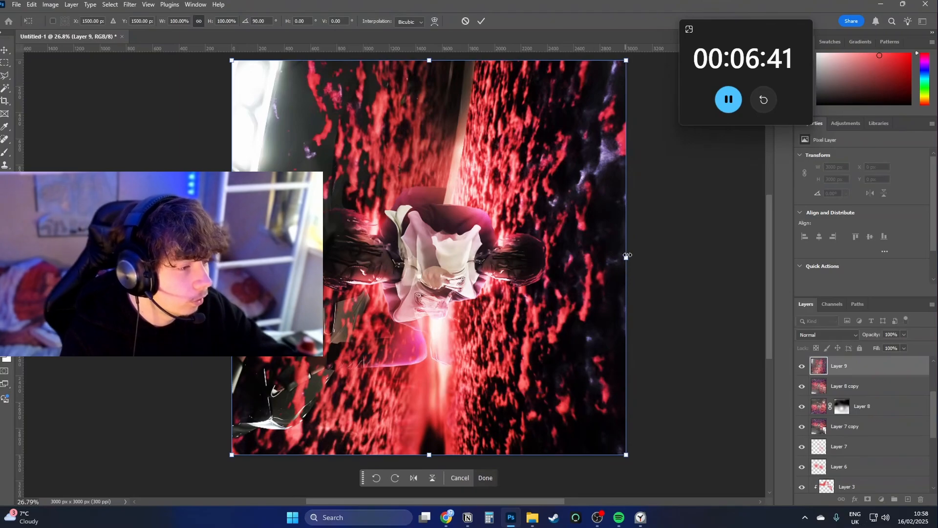
left_click_drag(628, 255, 742, 209)
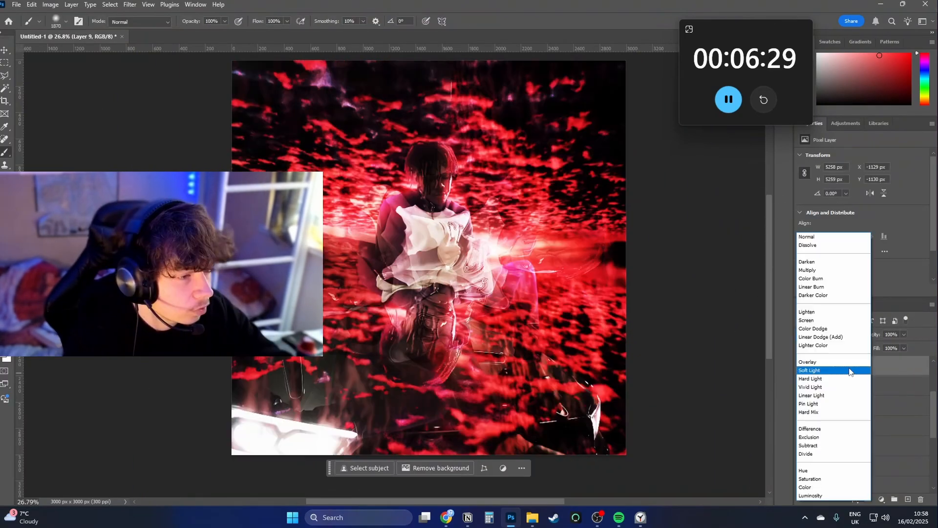
left_click(850, 370)
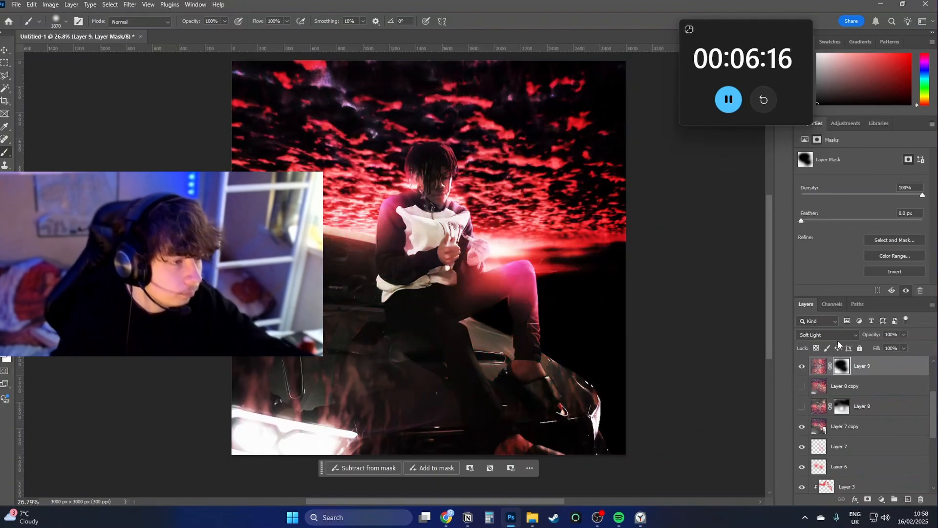
Duplicate and merge the layers from Layer 7 copy to Layer 9, and flip a copy of the result vertically.
left_click(853, 424, "shift")
key("ctrl+j")
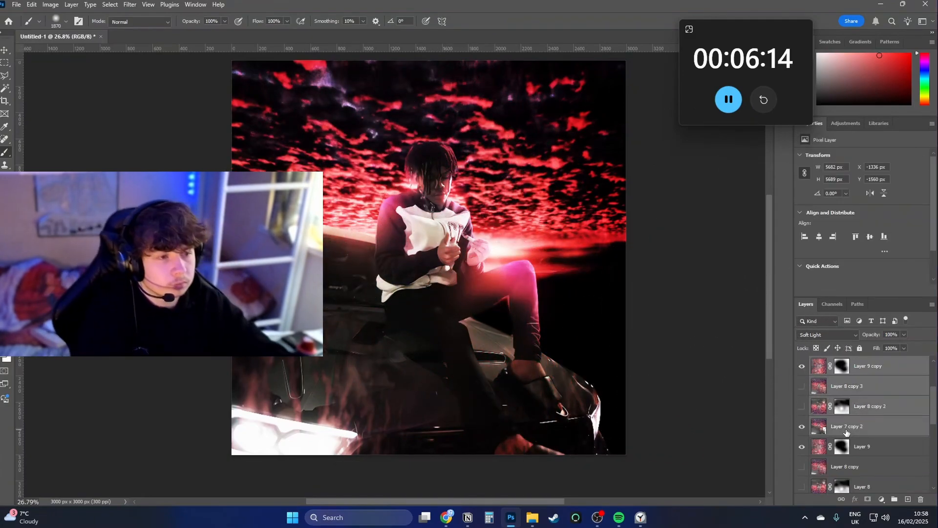
key("ctrl+e")
key("ctrl+t")
right_click(537, 326)
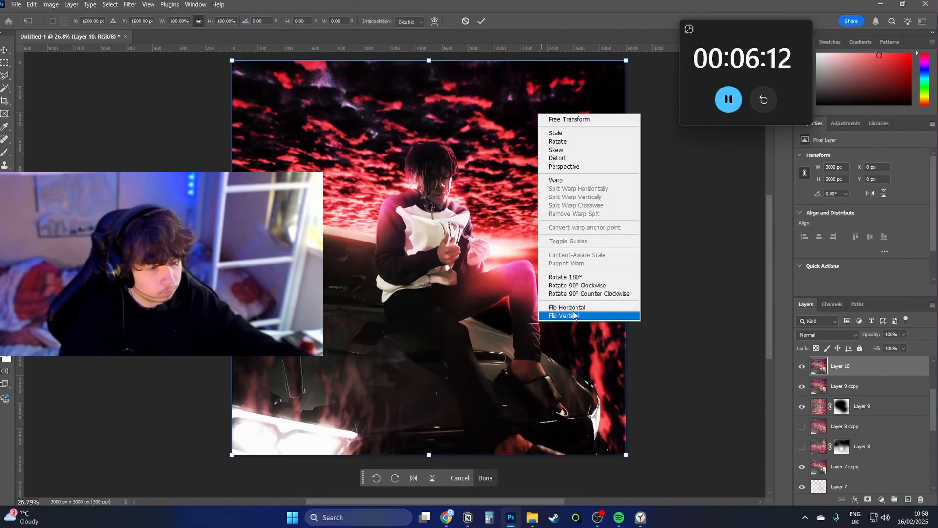
left_click(579, 316)
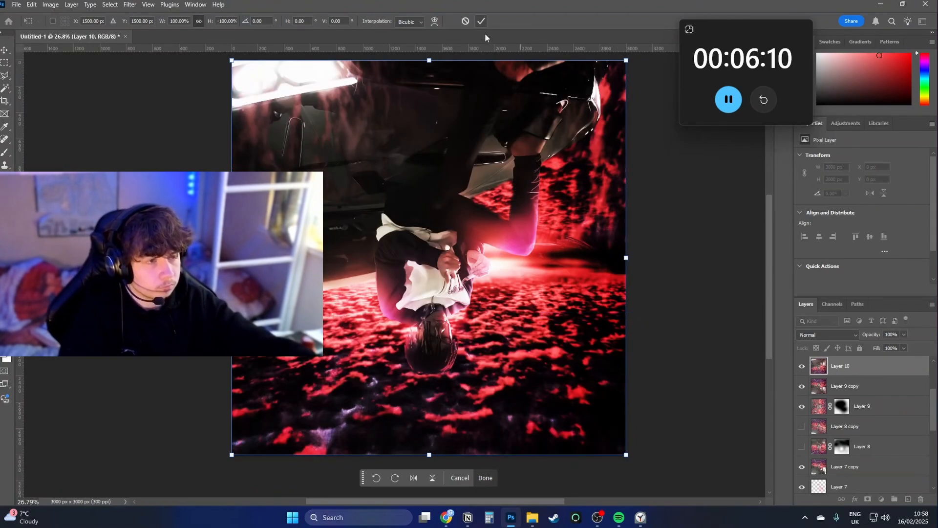
key("Return")
Mask the flipped copy away over the man and apply a Gaussian Blur of 27.7 pixels to its image.
left_click(867, 499)
mouse_move(470, 195)
left_mouse_down()
mouse_move(244, 174)
mouse_move(430, 181)
mouse_move(421, 287)
mouse_move(443, 301)
left_mouse_up()
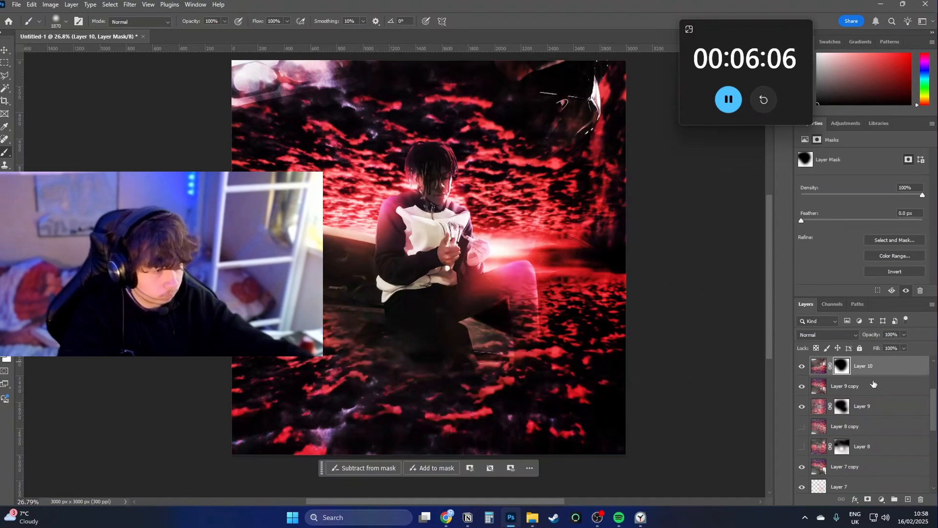
left_click(819, 366)
left_click(130, 5)
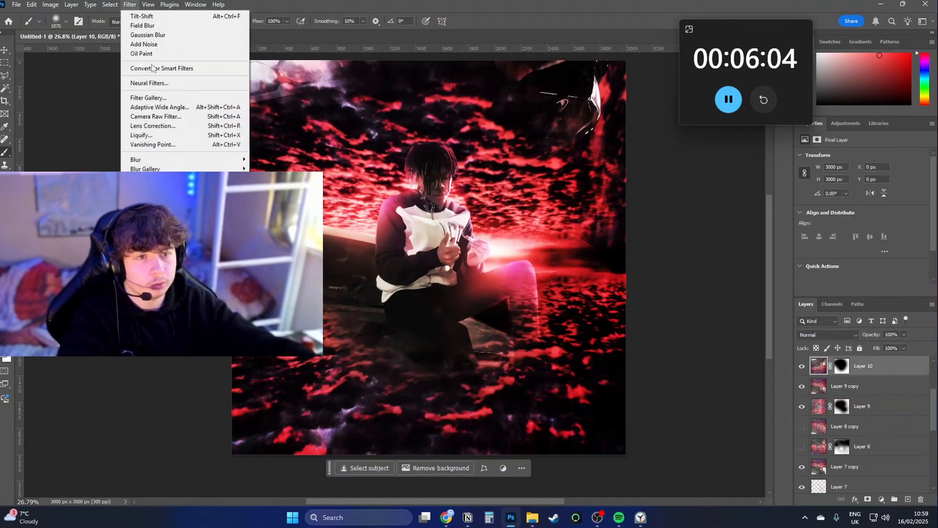
left_click(269, 196)
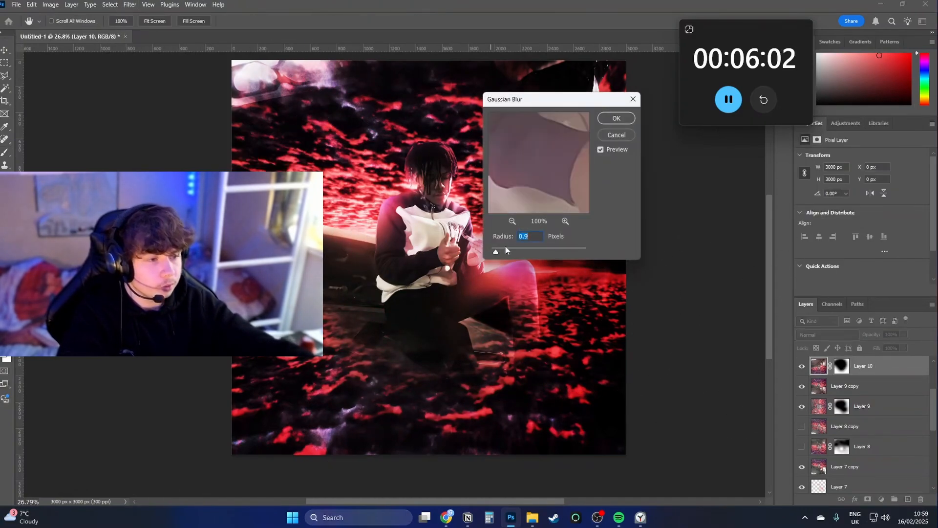
left_click_drag(531, 254, 535, 252)
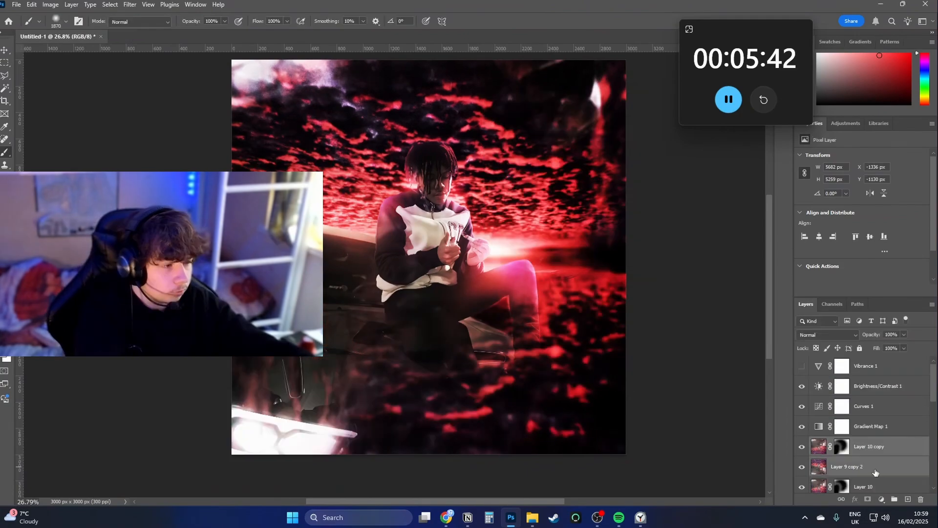
Make another merged copy of the composite, flip it horizontally, and enlarge it beyond the canvas edges.
key("ctrl+alt+shift+e")
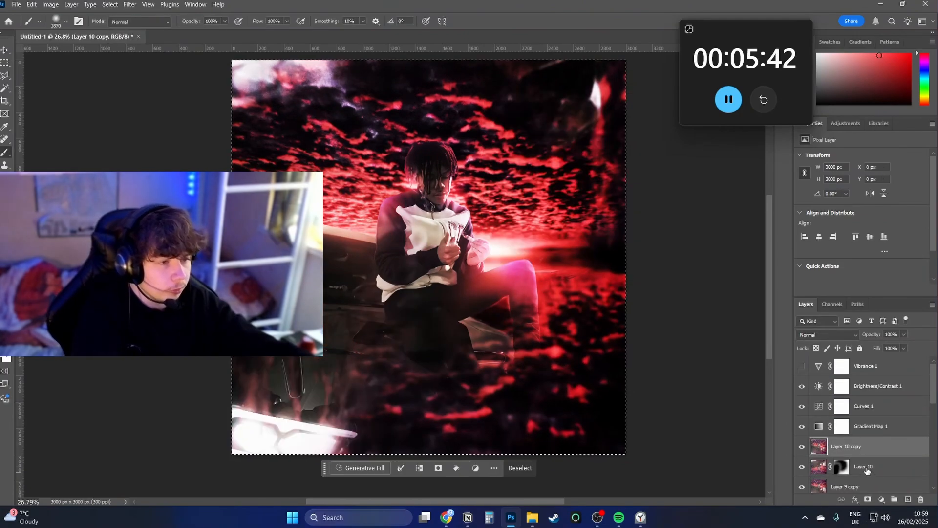
key("ctrl+t")
right_click(562, 367)
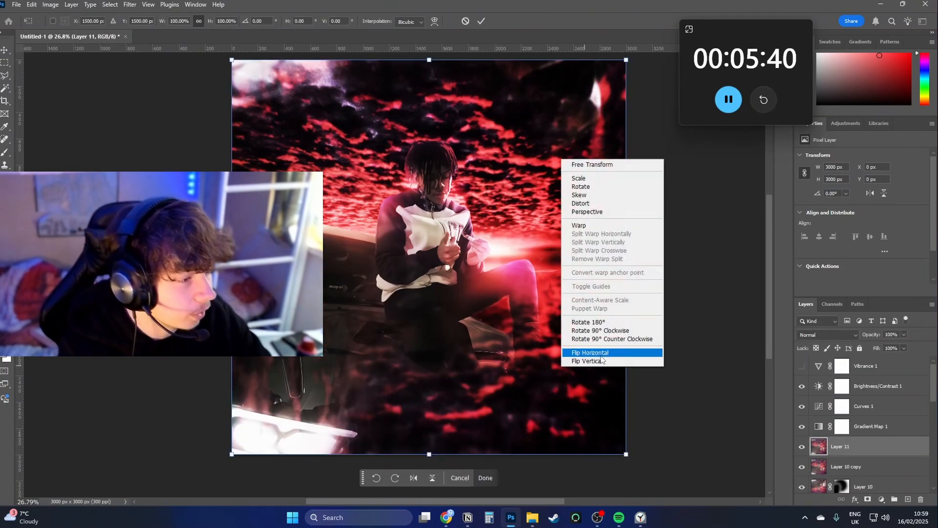
left_click(578, 353)
left_click_drag(624, 265, 679, 262)
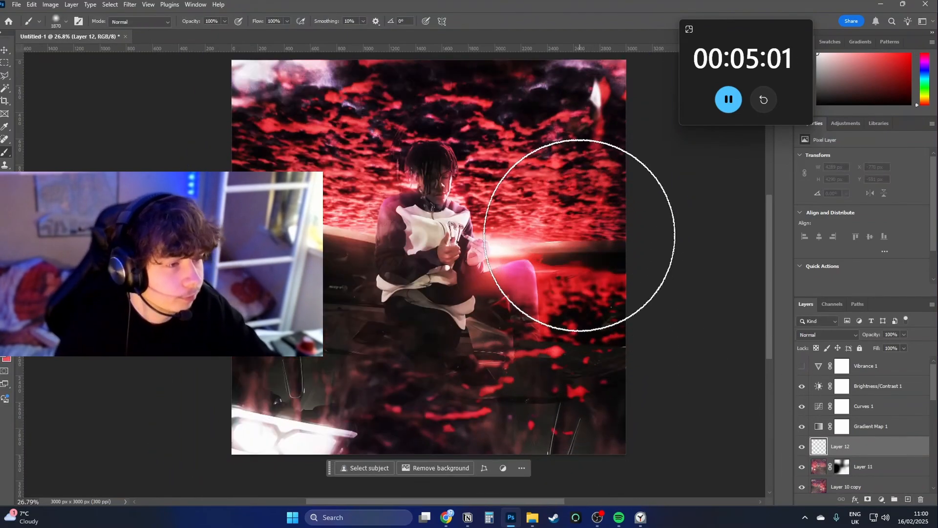
Paint solid red across the bottom of the composite on the new empty layer with an 1870 px soft brush.
left_click(552, 196, "alt")
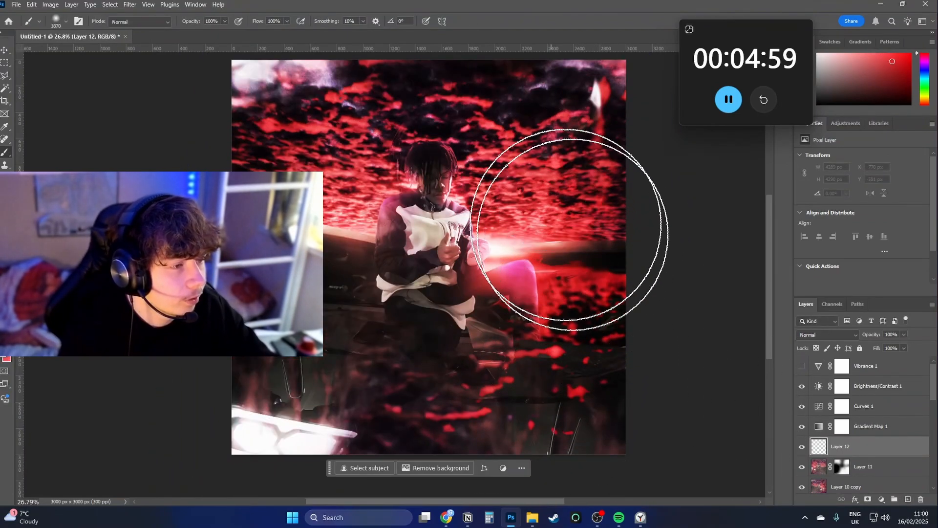
mouse_move(398, 503)
left_mouse_down()
mouse_move(713, 468)
mouse_move(125, 409)
mouse_move(743, 360)
left_mouse_up()
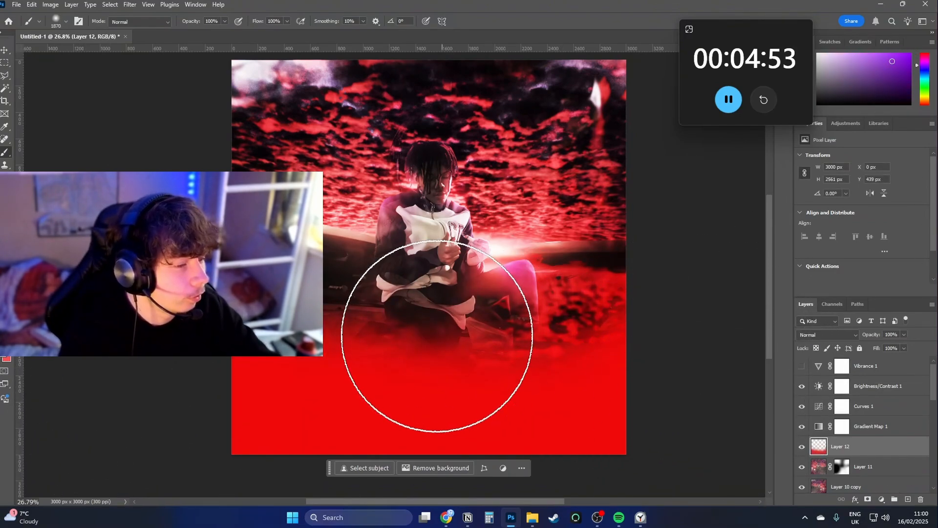
Add a large purple glow over the man's legs with a 2616 px brush and blend the paint layer with Soft Light.
key("x")
key("x")
left_click_drag(419, 339, 489, 343)
left_click(430, 352)
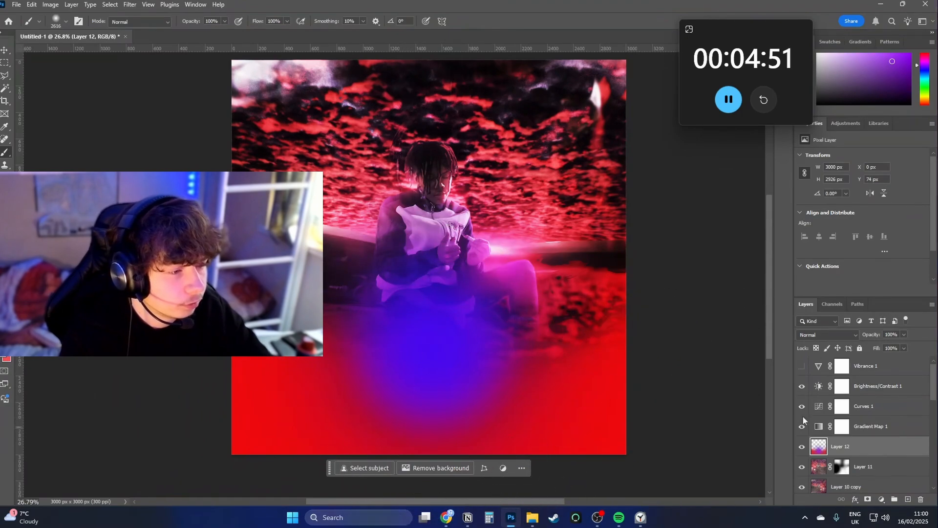
left_click(829, 335)
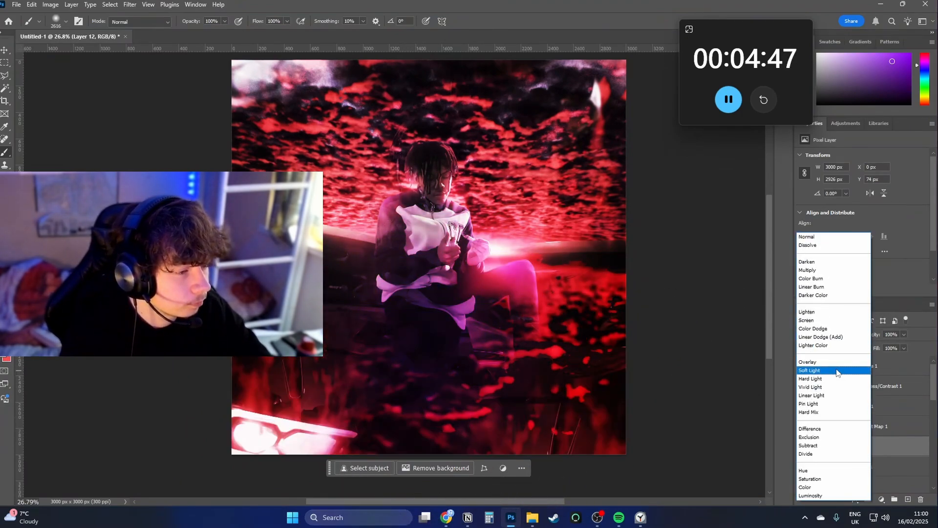
left_click(837, 372)
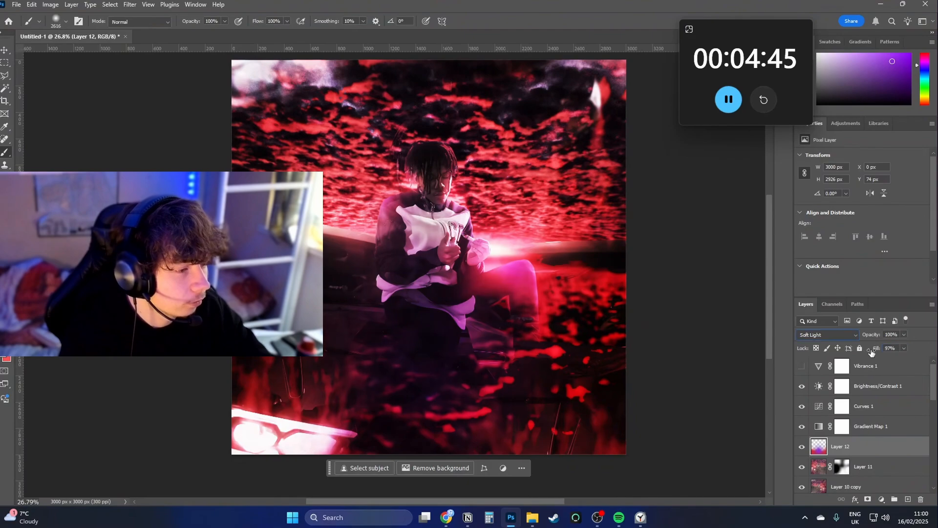
Add purple glow across the lower corners of the composite and make a merged copy of it above the paint layer.
left_click(650, 411)
left_click(239, 397)
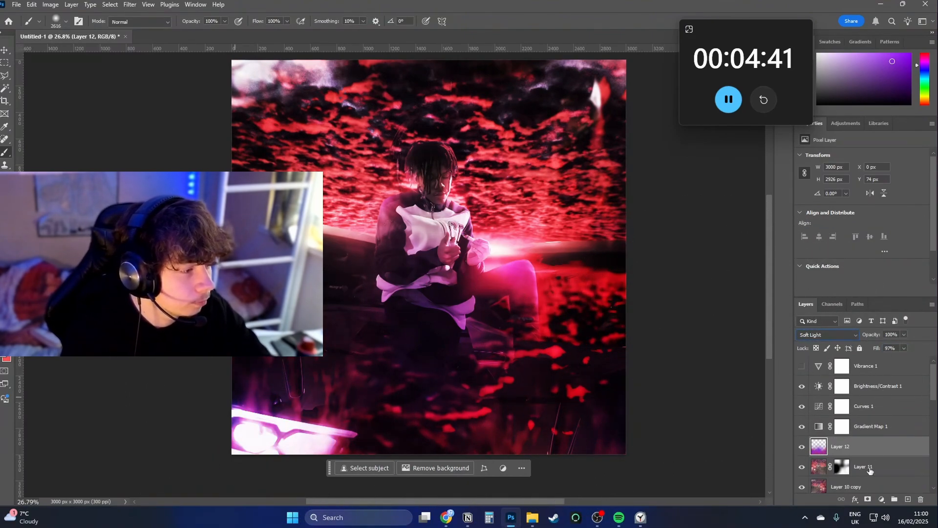
left_click(874, 487, "shift")
key("ctrl+j")
key("ctrl+e")
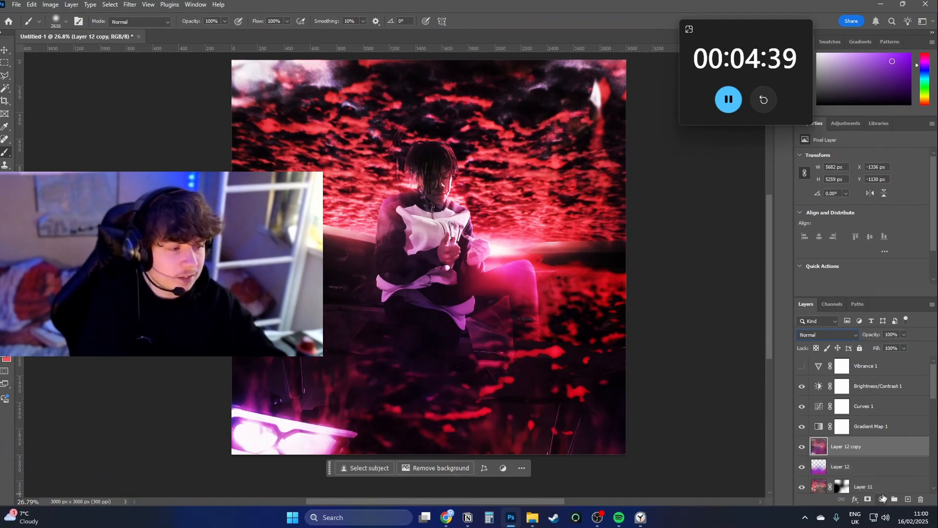
key("ctrl+a")
key("ctrl+j")
Apply a 10-pixel Gaussian Blur to the merged copy and blend it with Lighter Color.
left_click(130, 4)
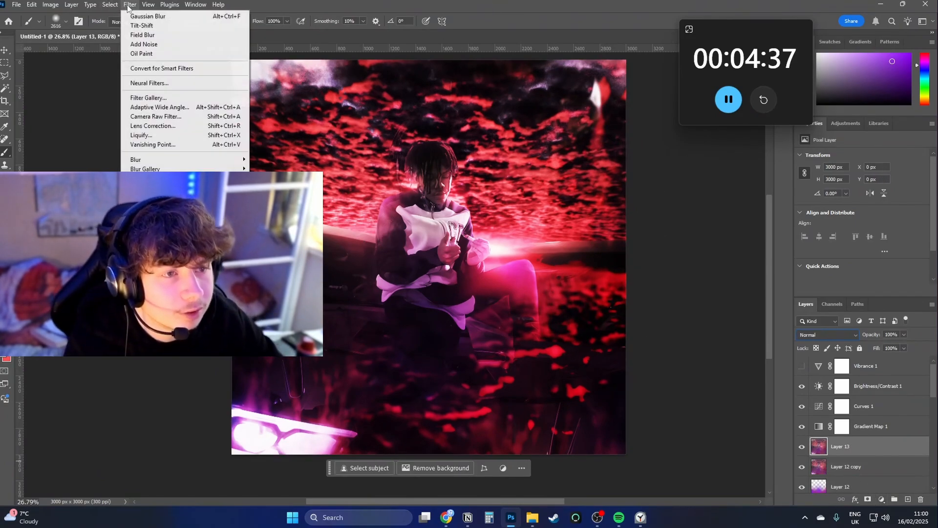
left_click(276, 196)
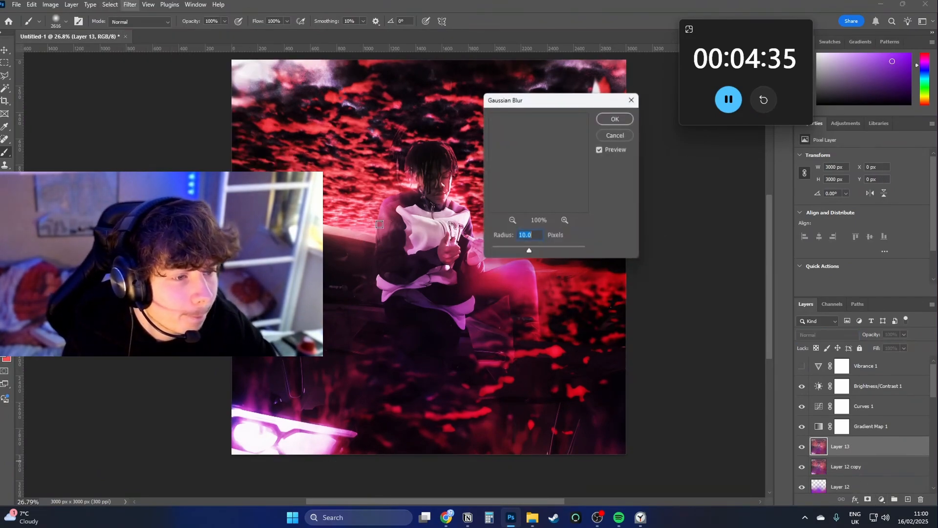
left_click(617, 119)
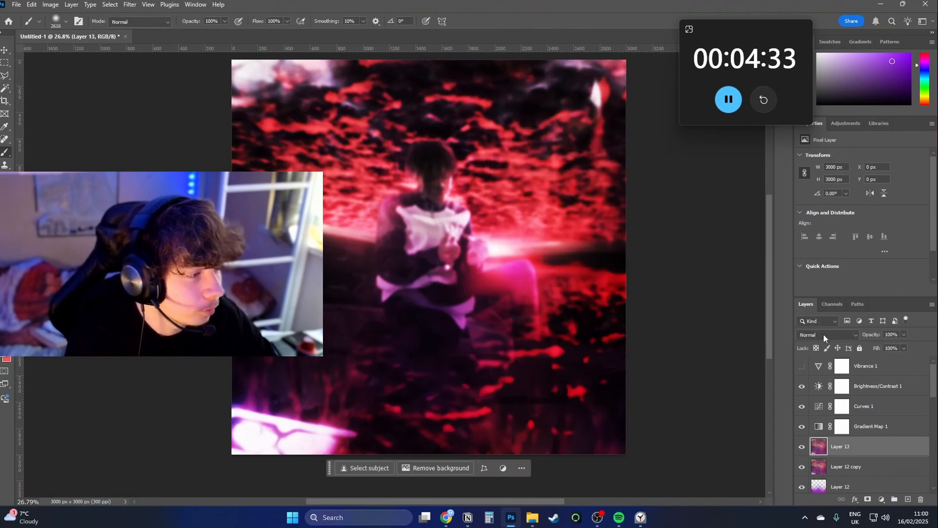
left_click(824, 334)
left_click(823, 345)
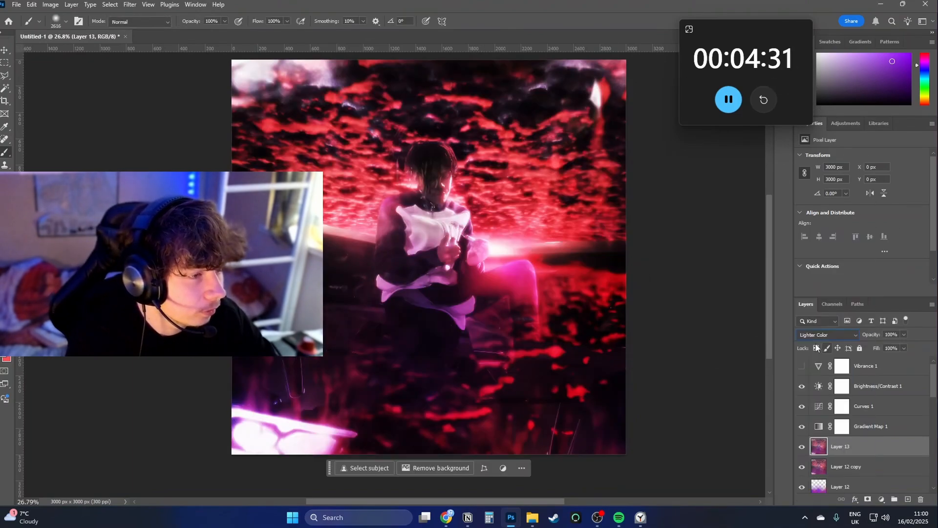
Make another merged copy of the composite, enlarge it to about 119%, rotate it about -3.5°, and shift it down slightly.
key("ctrl+j")
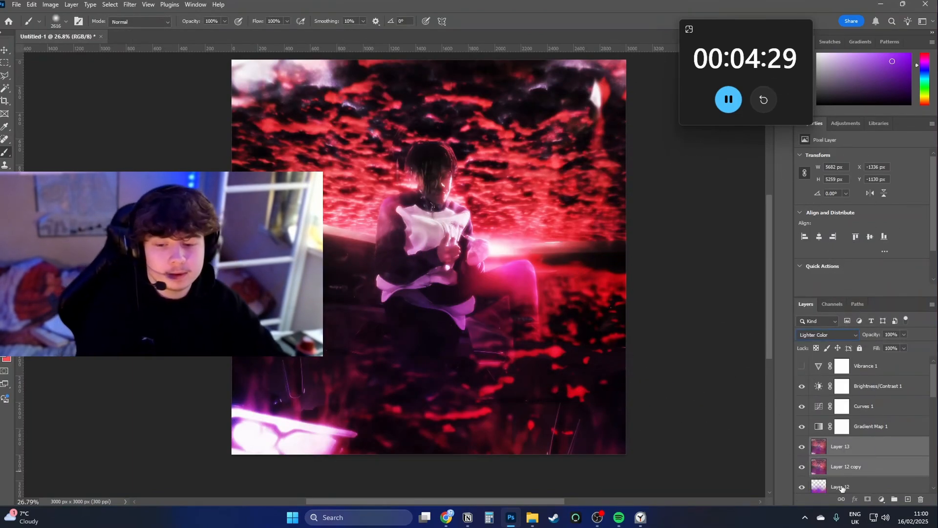
key("ctrl+shift+alt+e")
key("ctrl+t")
right_click(482, 301)
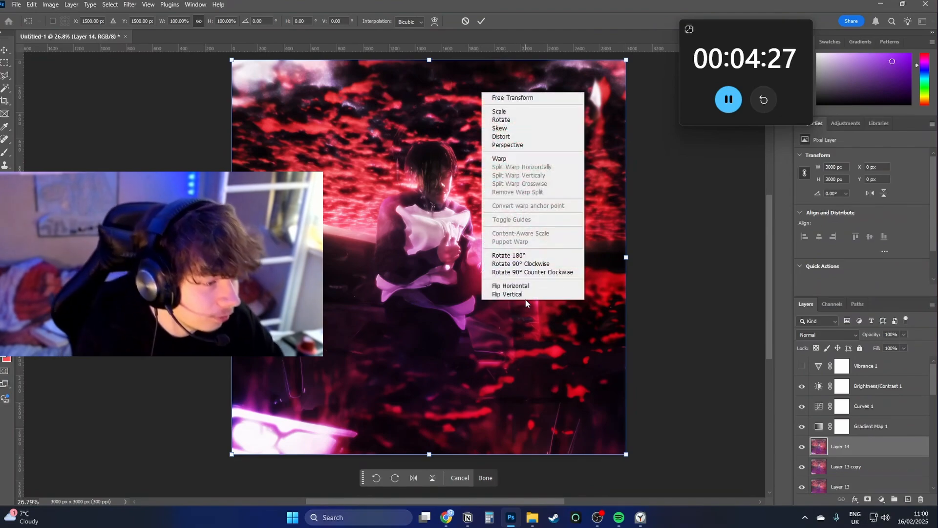
left_click(544, 265)
left_click_drag(629, 259, 700, 250)
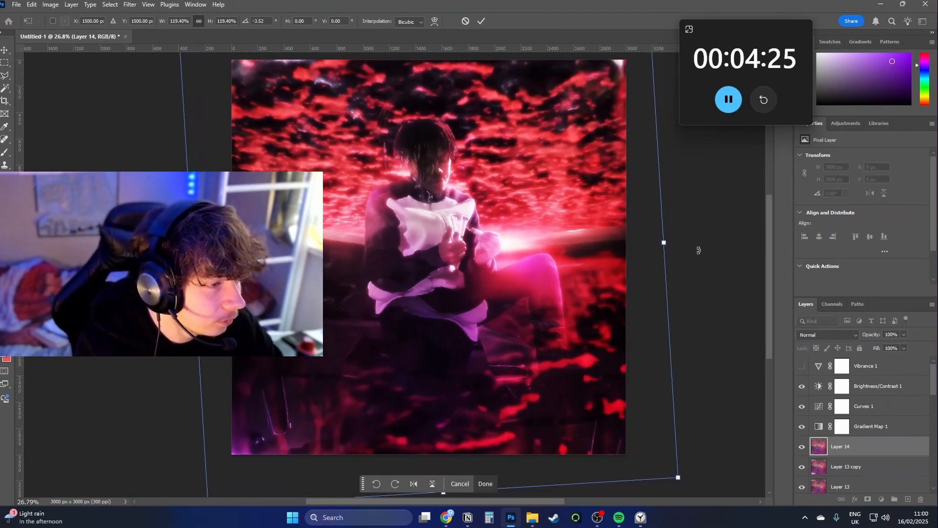
left_click_drag(574, 252, 575, 274)
left_click(481, 21)
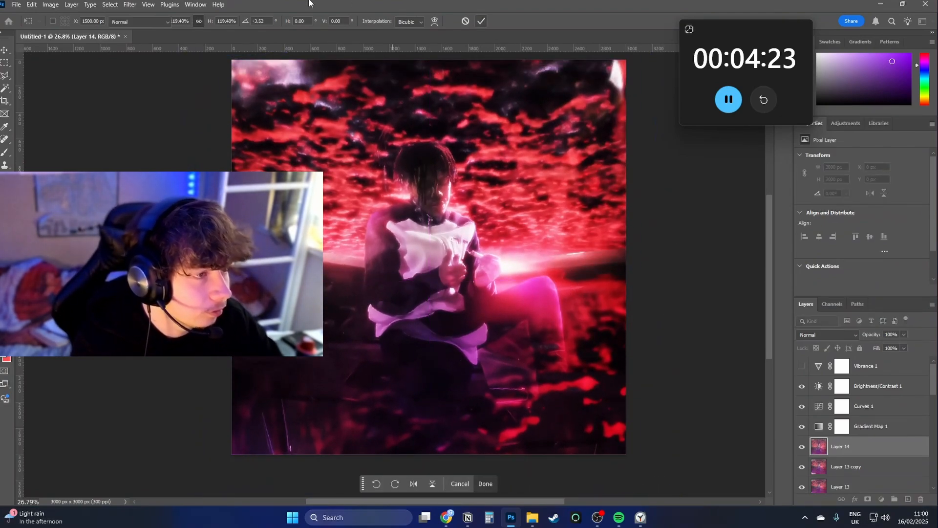
Darken the edges of the enlarged merged copy with a Camera Raw vignette of -33.
left_click(130, 4)
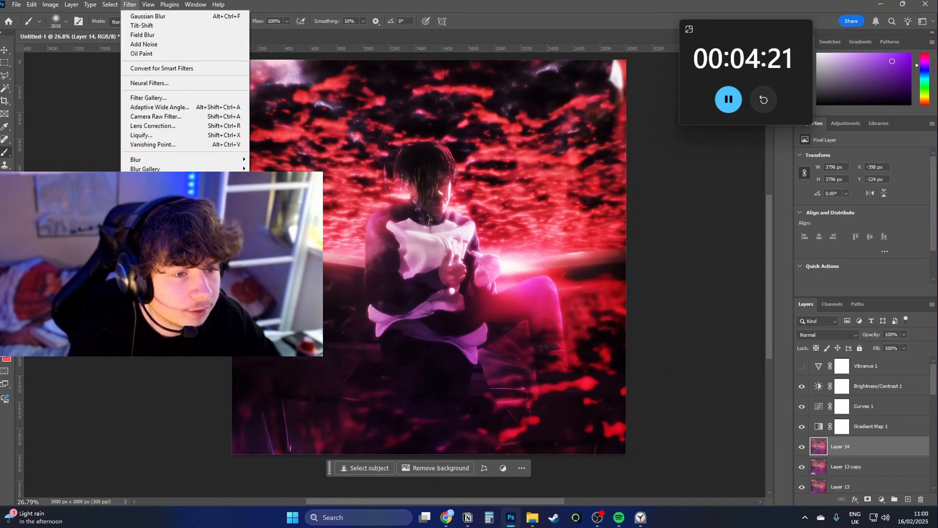
left_click(184, 116)
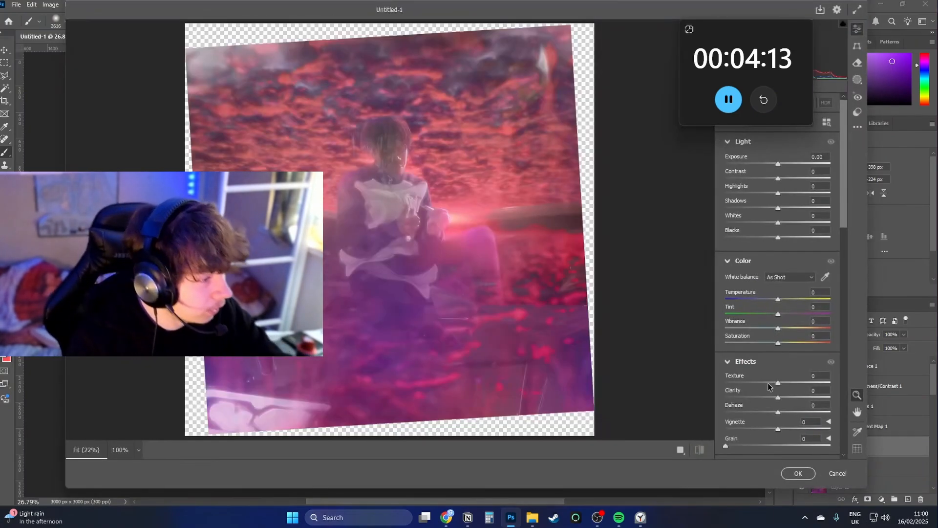
left_click_drag(783, 432, 760, 430)
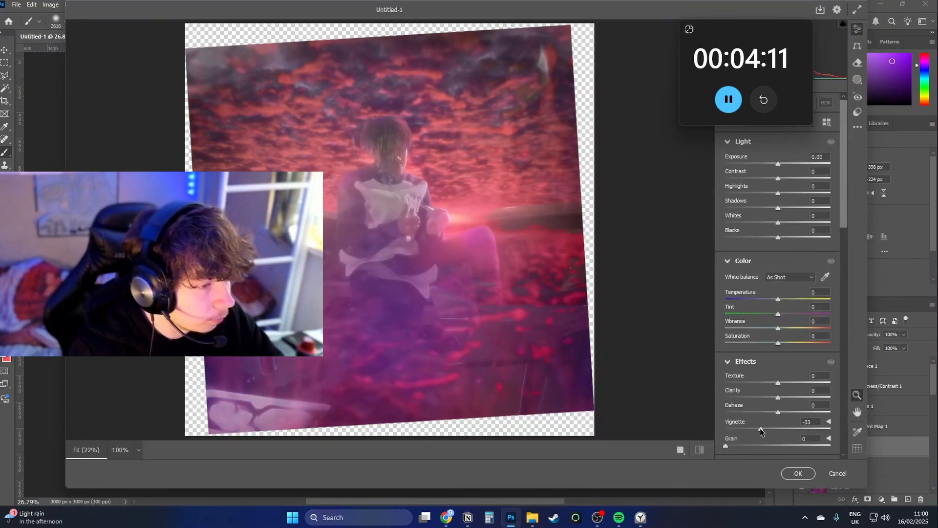
left_click(801, 473)
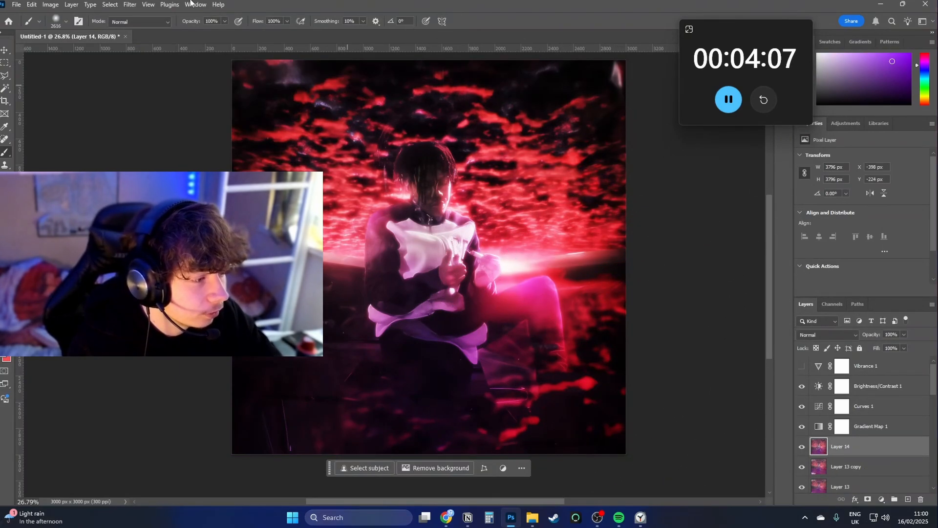
Open the adjustment pack PSB file and hide its cover preview layer.
left_click(16, 5)
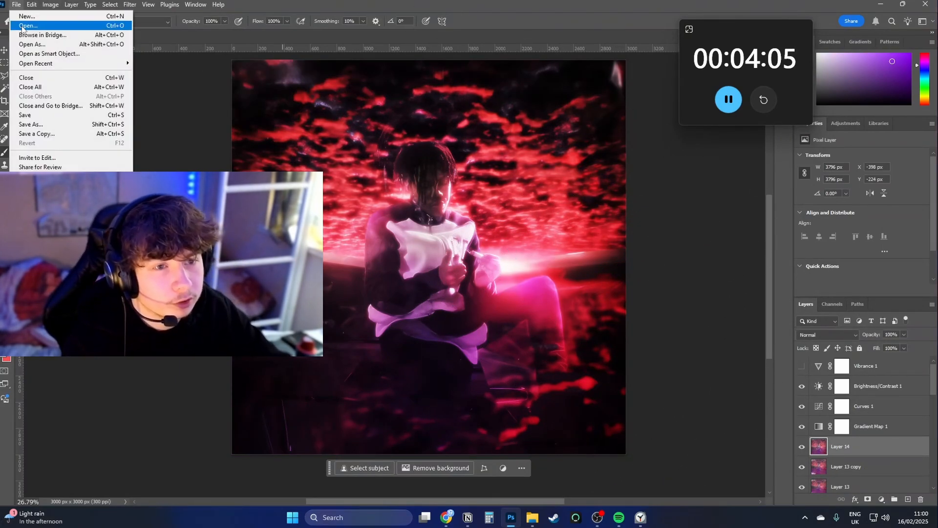
left_click(25, 26)
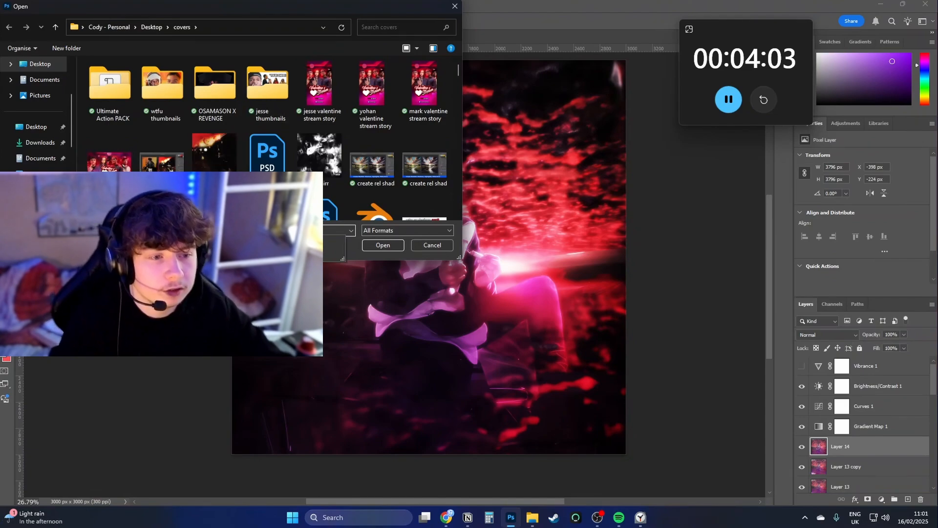
left_click(392, 245)
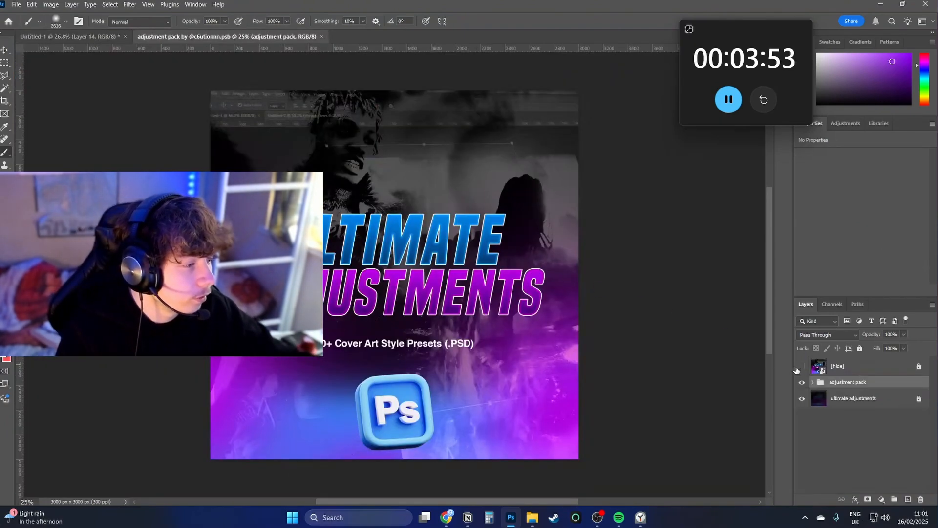
left_click(801, 367)
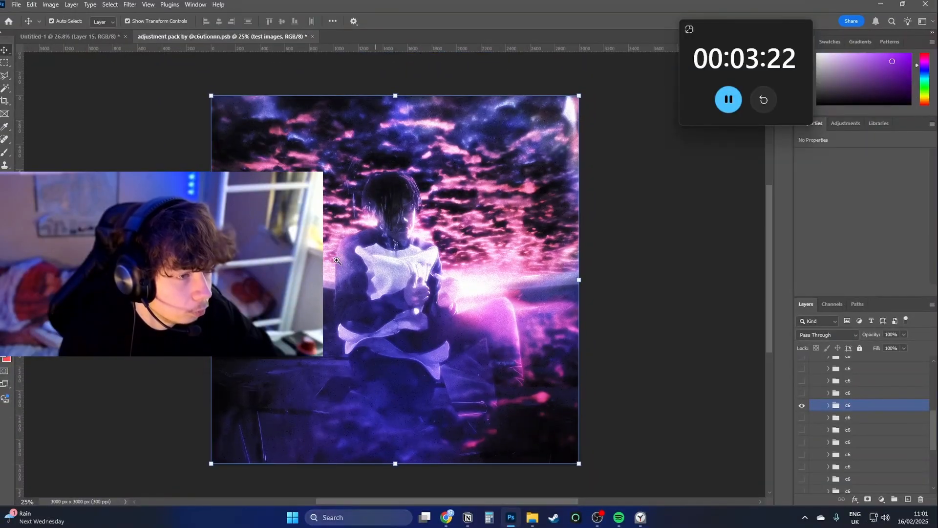
Brush the Black & White adjustment into the clouds around the man through its layer mask, and collapse the c6 group.
mouse_move(342, 252)
left_mouse_down()
mouse_move(366, 252)
mouse_move(344, 252)
left_mouse_up()
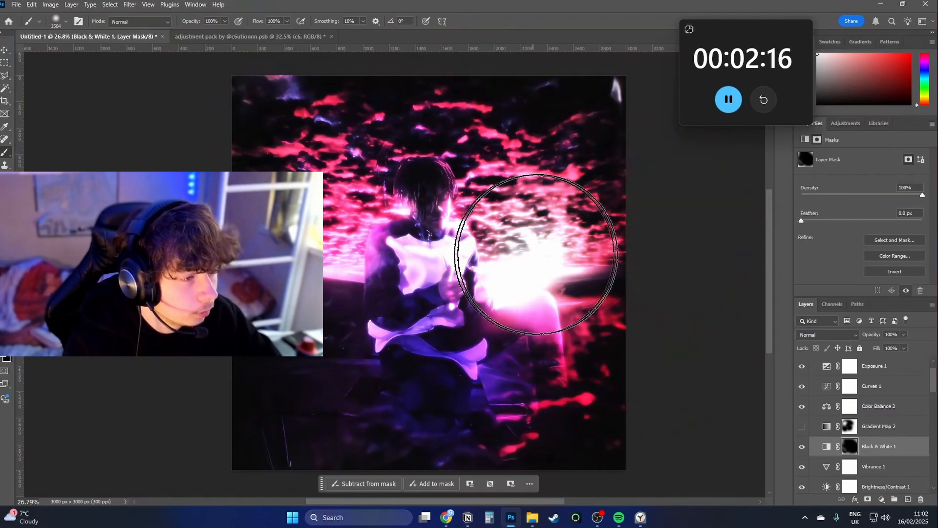
key("ctrl+z")
mouse_move(521, 223)
left_mouse_down()
mouse_move(538, 198)
mouse_move(515, 169)
mouse_move(625, 205)
mouse_move(483, 185)
mouse_move(291, 183)
mouse_move(252, 237)
mouse_move(284, 375)
mouse_move(331, 380)
mouse_move(555, 344)
mouse_move(496, 347)
mouse_move(322, 287)
mouse_move(329, 248)
mouse_move(302, 194)
mouse_move(539, 255)
mouse_move(471, 246)
mouse_move(252, 474)
mouse_move(463, 341)
mouse_move(492, 258)
mouse_move(664, 303)
mouse_move(504, 313)
mouse_move(335, 255)
mouse_move(481, 277)
mouse_move(579, 256)
left_mouse_up()
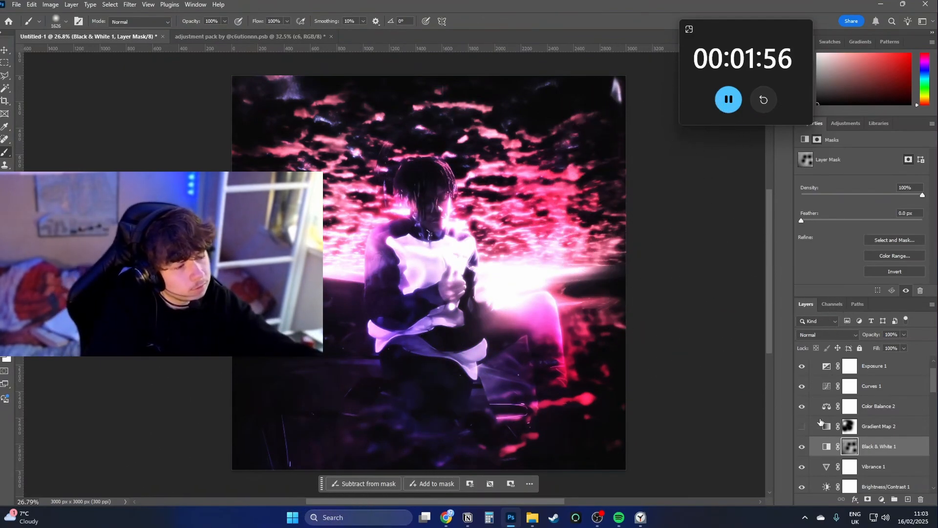
scroll(820, 422, "up", 1)
left_click(813, 377)
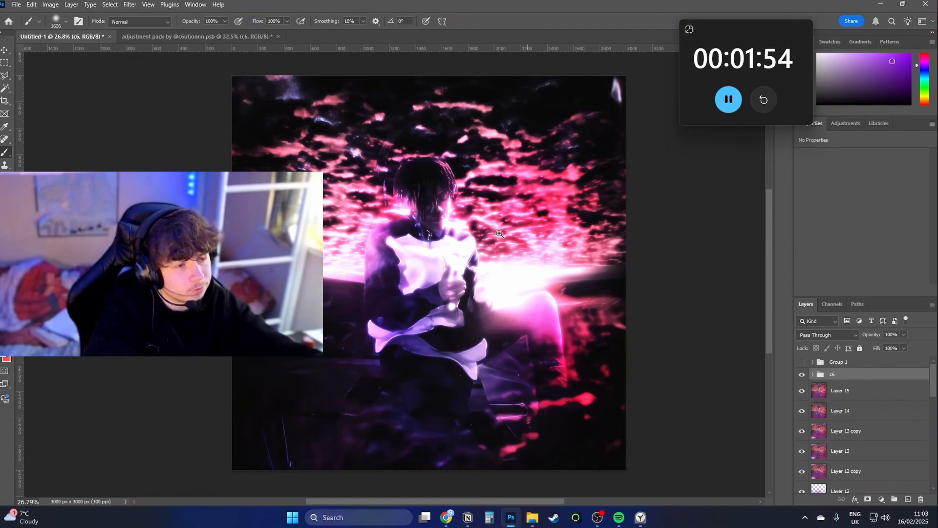
Create a merged copy of the image layers directly beneath the c6 group.
mouse_move(500, 233)
left_mouse_down()
mouse_move(561, 233)
mouse_move(511, 234)
mouse_move(523, 250)
left_mouse_up()
left_click(841, 397)
left_click(840, 415, "shift")
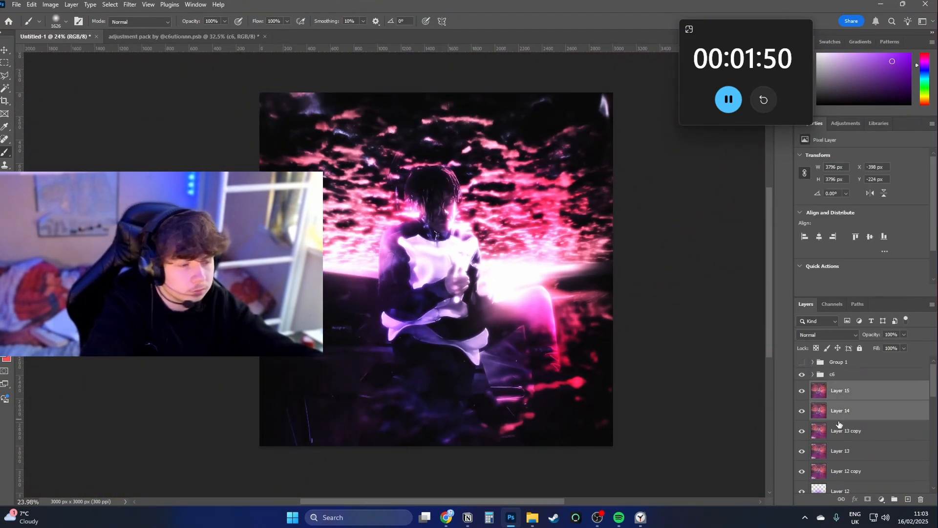
key("ctrl+shift+alt+e")
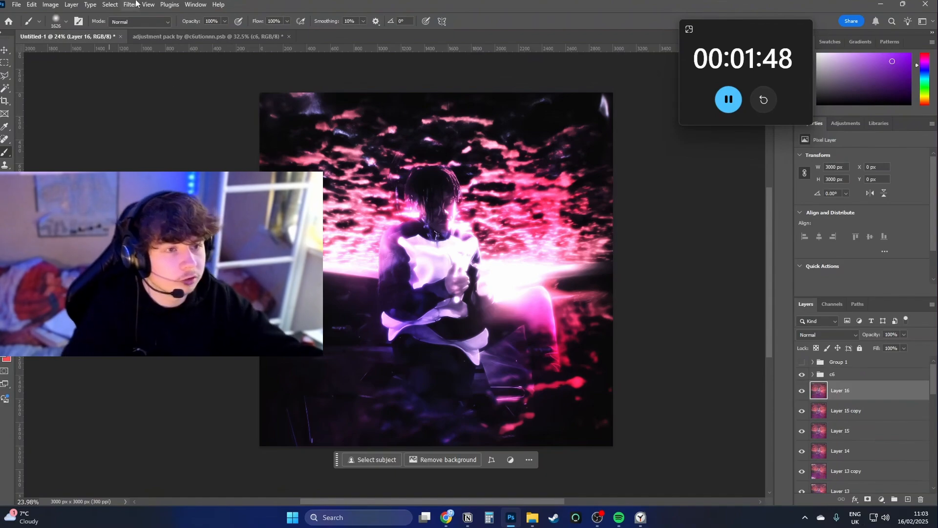
Apply a Radial Blur with amount 10, Zoom method and Good quality to the merged copy, and blend it with Lighter Color.
left_click(131, 4)
mouse_move(196, 159)
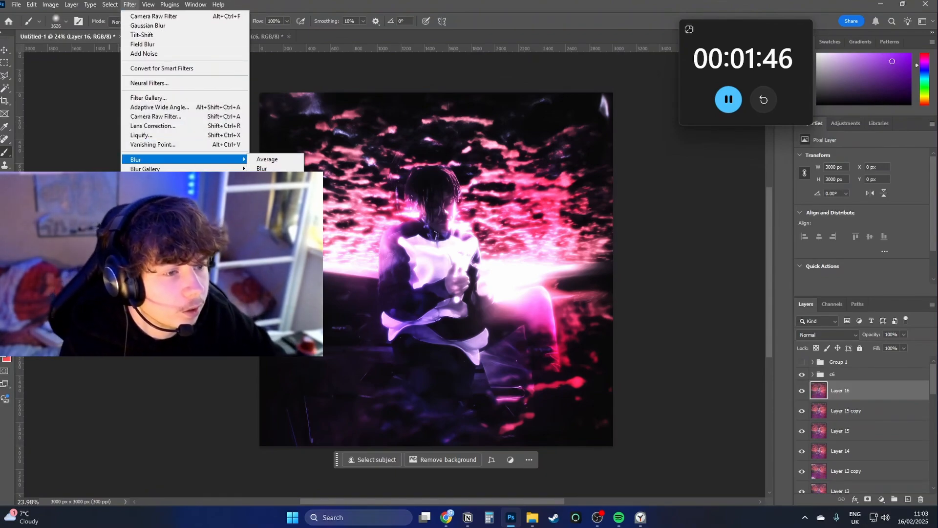
left_click(269, 224)
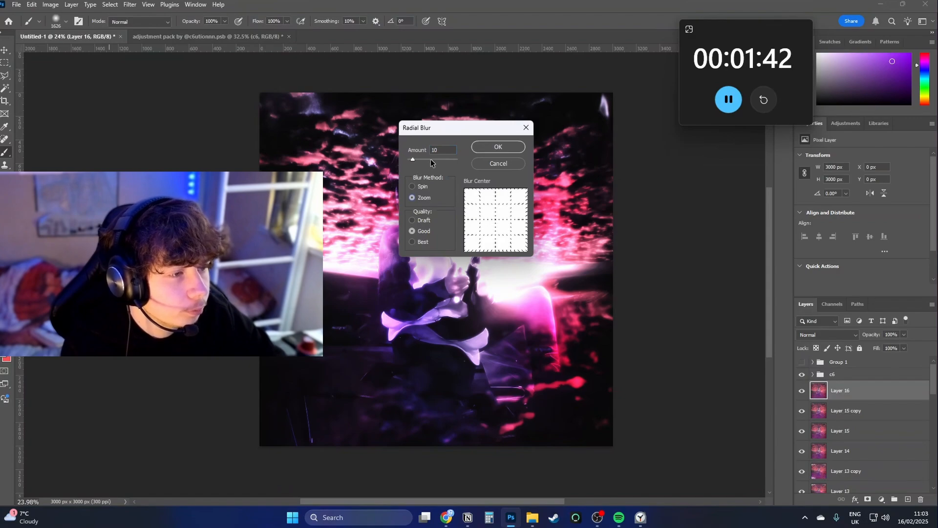
left_click(498, 147)
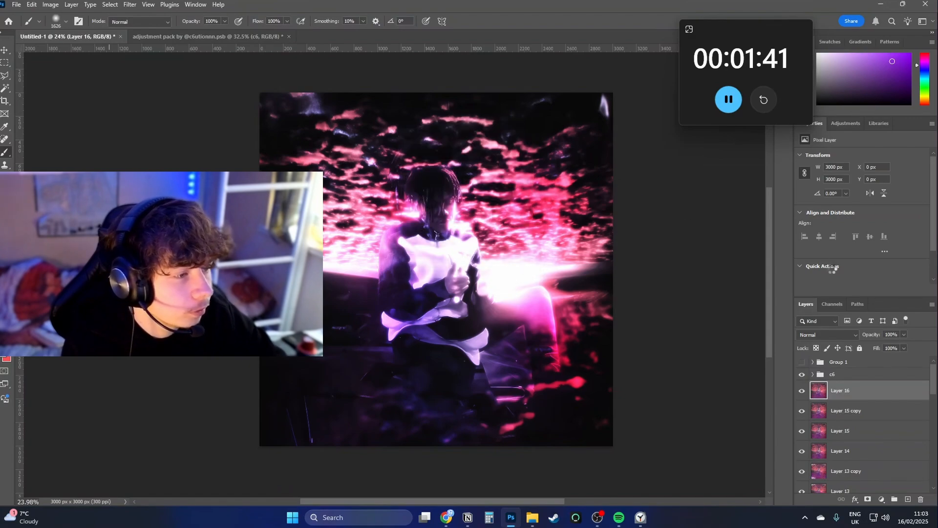
left_click(835, 336)
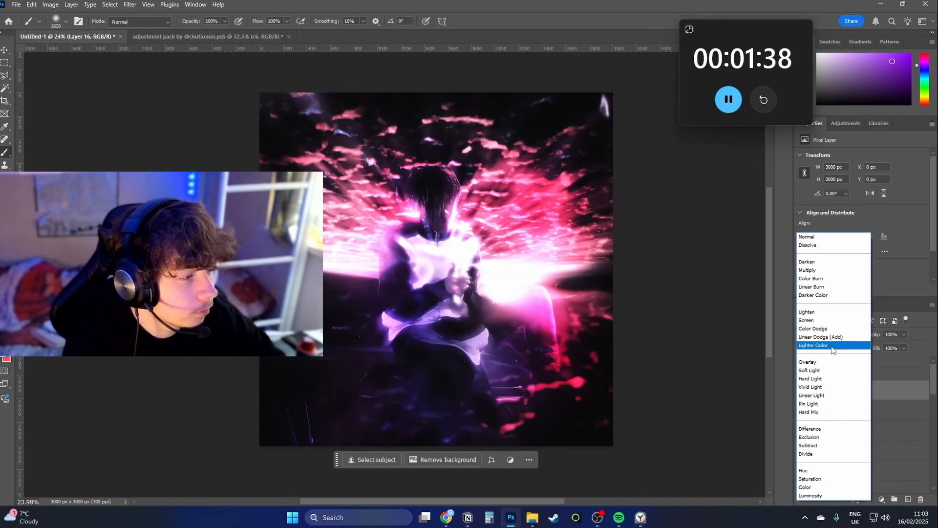
left_click(832, 346)
Add a mask to the radially blurred layer and paint the blur away over the man with a large soft brush.
left_click(868, 499)
key("bracketright")
key("bracketright")
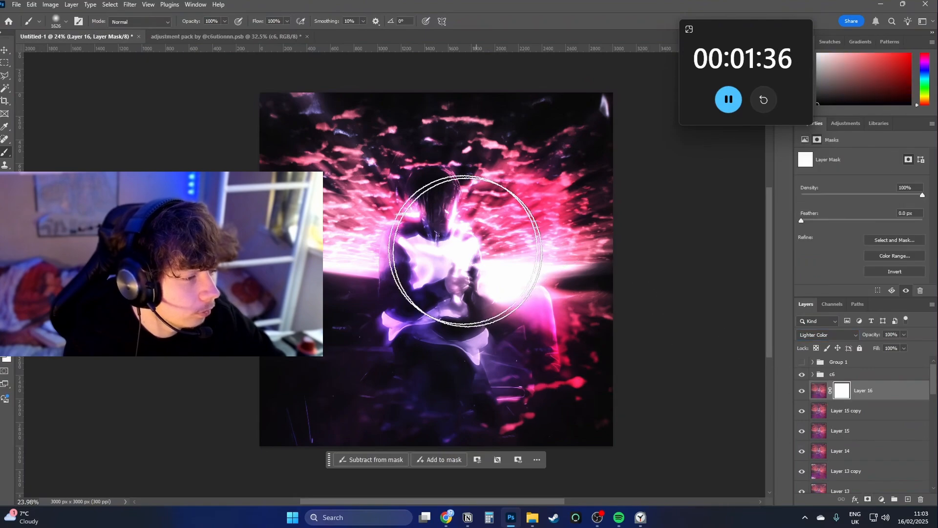
left_click(430, 223)
left_click_drag(447, 233, 489, 231)
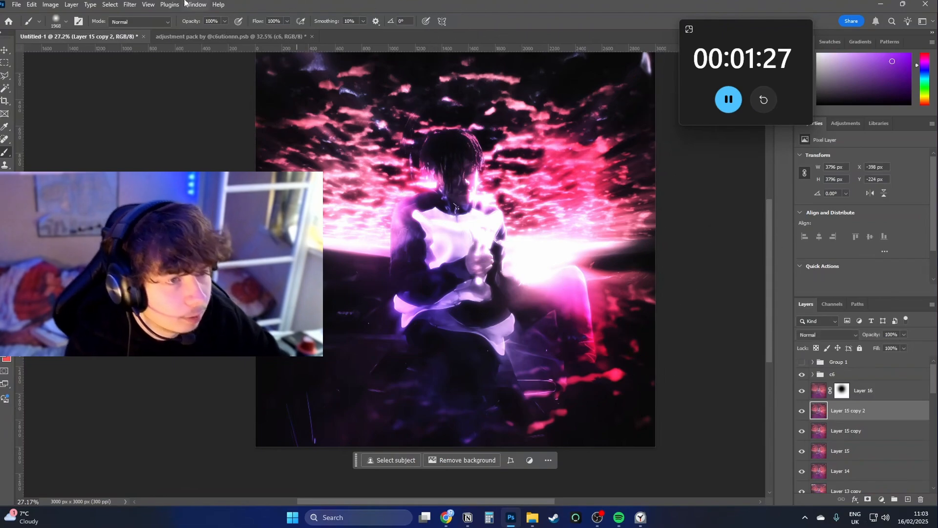
Apply a Gaussian Blur of 4.5 pixels to the image copy beneath the masked radial blur layer.
left_click(131, 5)
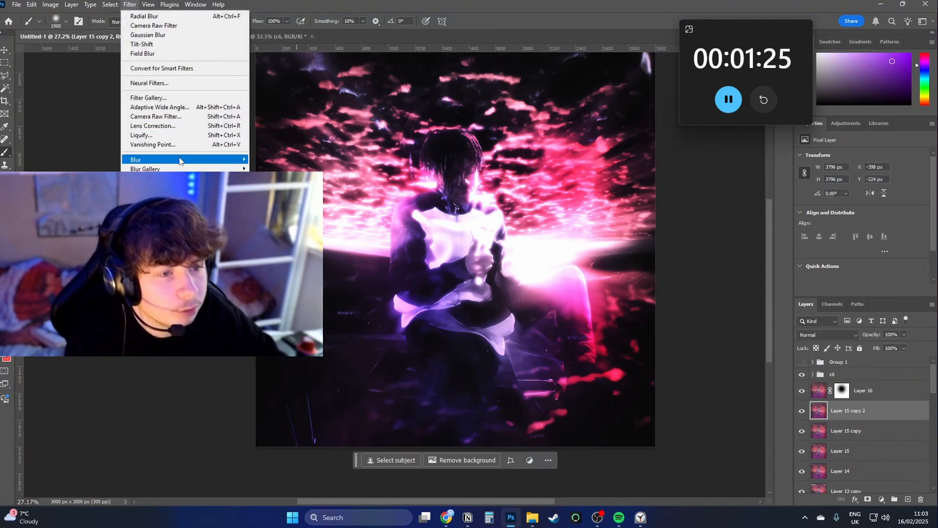
left_click(271, 196)
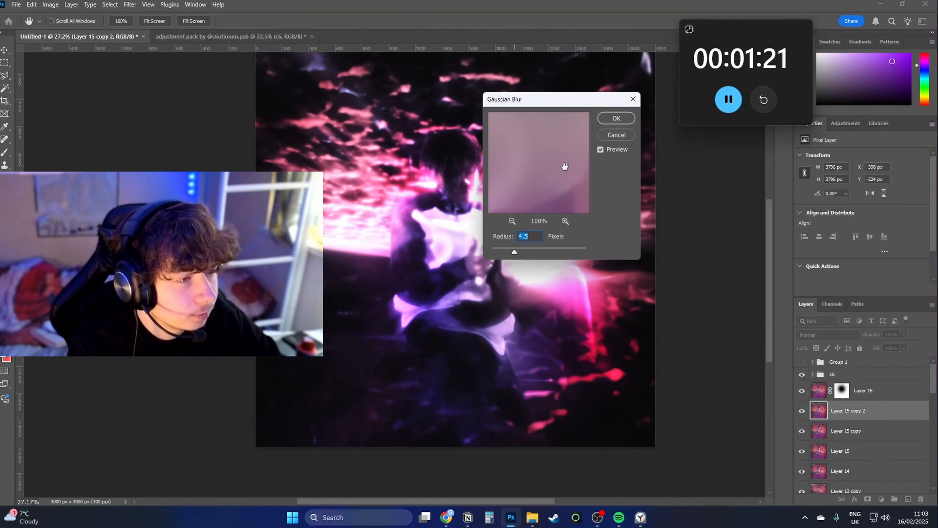
left_click(616, 118)
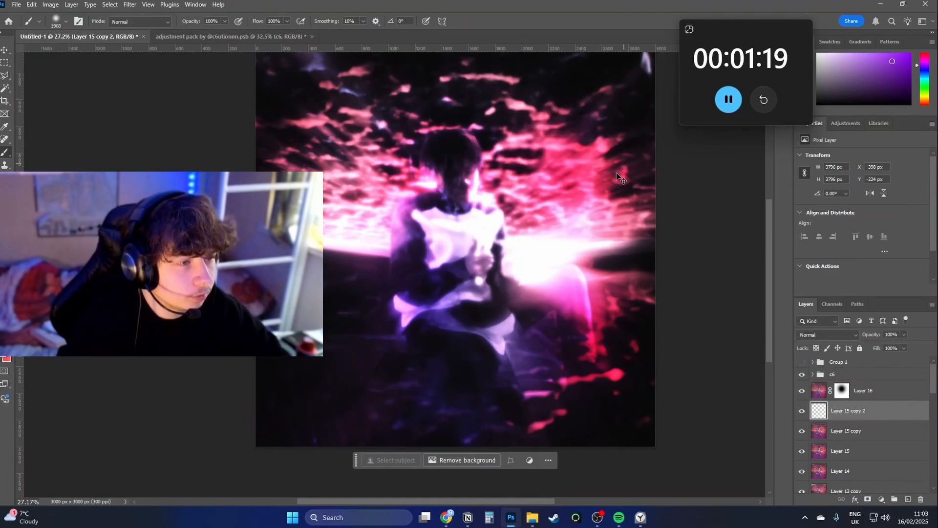
Enlarge the Gaussian-blurred copy to about 4293 px square and blend it with Lighter Color.
key("ctrl+t")
left_click_drag(203, 270, 176, 270)
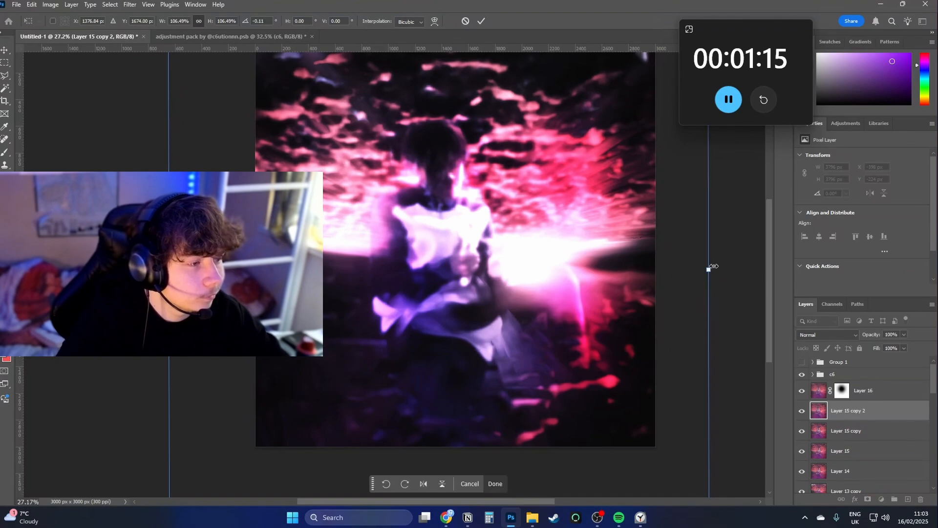
left_click_drag(717, 274, 767, 257)
left_click(829, 335)
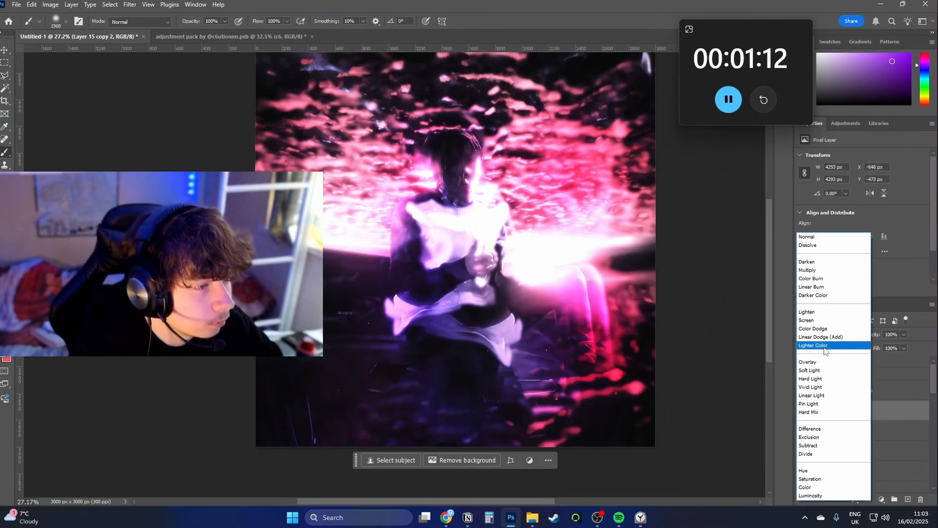
left_click(824, 346)
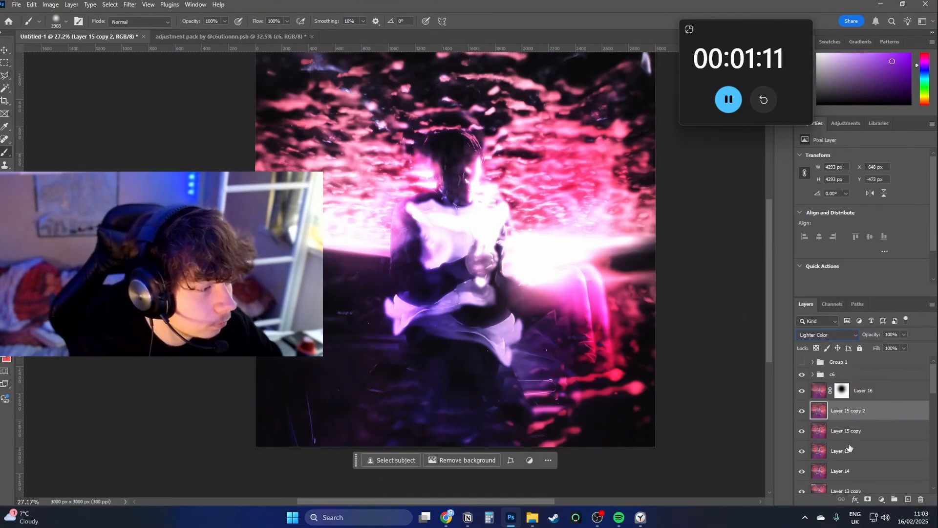
Add an inverted mask to the enlarged blurred copy and paint parts of its glow back in and out with a large soft brush.
left_click(867, 498)
key("ctrl+i")
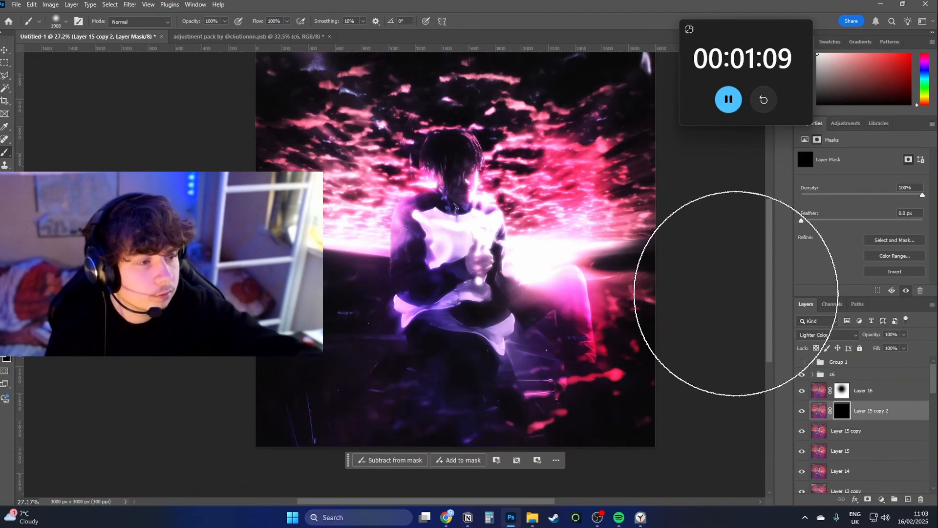
mouse_move(737, 293)
left_mouse_down()
mouse_move(477, 205)
mouse_move(654, 188)
mouse_move(465, 168)
mouse_move(450, 195)
mouse_move(375, 167)
mouse_move(436, 164)
mouse_move(525, 229)
mouse_move(468, 294)
mouse_move(582, 345)
mouse_move(655, 394)
mouse_move(507, 357)
mouse_move(345, 342)
mouse_move(492, 342)
mouse_move(274, 339)
mouse_move(353, 317)
mouse_move(465, 307)
mouse_move(478, 203)
mouse_move(570, 83)
mouse_move(637, 108)
mouse_move(588, 196)
left_mouse_up()
key("x")
key("x")
mouse_move(587, 251)
left_mouse_down()
mouse_move(596, 249)
mouse_move(617, 174)
left_mouse_up()
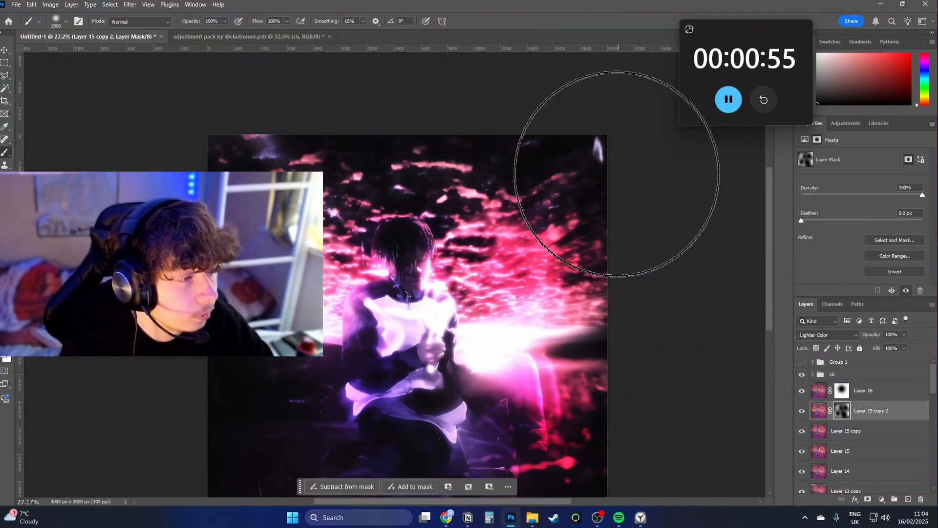
key("x")
left_click(433, 93)
key("x")
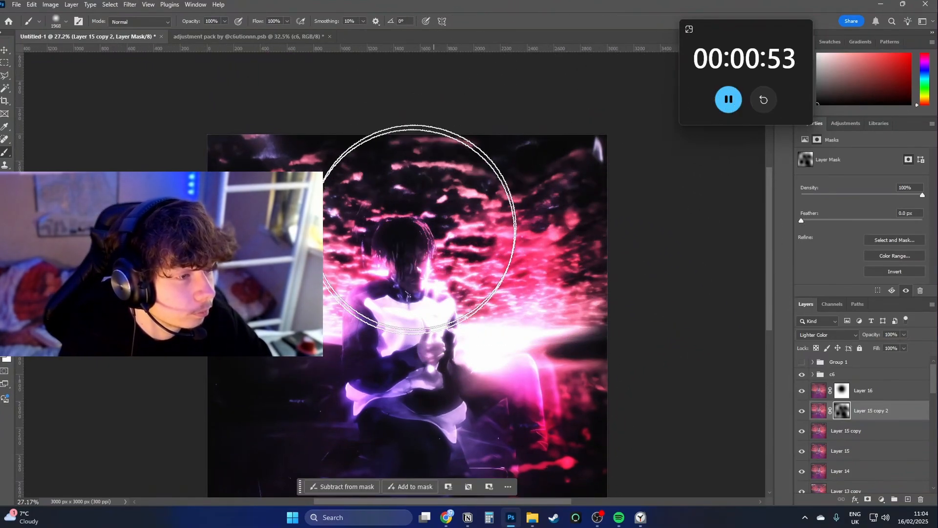
left_click_drag(426, 225, 439, 216)
left_click_drag(582, 241, 651, 266)
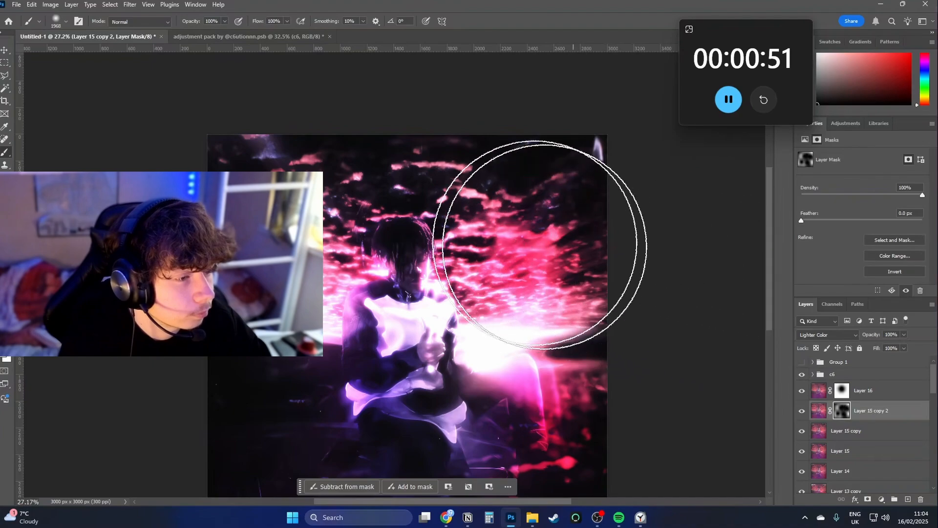
left_click_drag(698, 296, 691, 201)
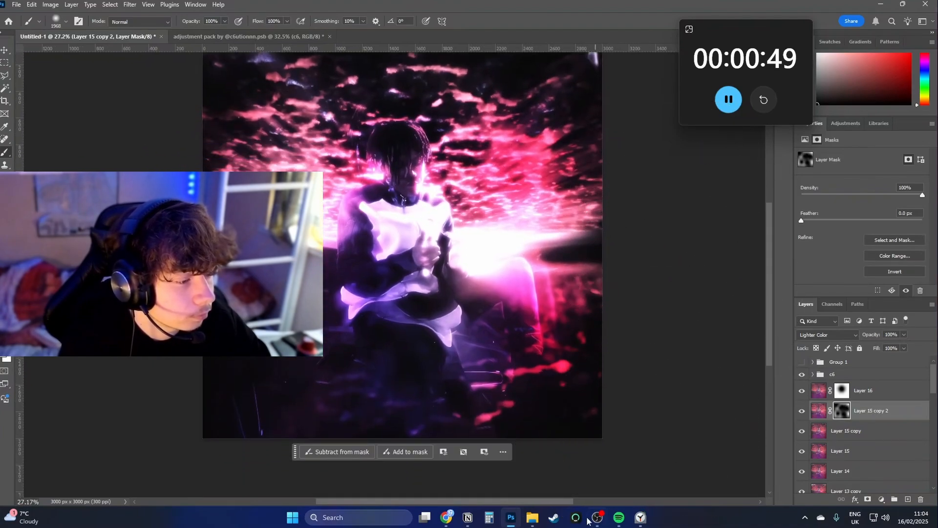
Place the Parental_Advisory_label image file and scale it to about 309 × 193 px in the artwork's lower-right corner.
left_click(533, 520)
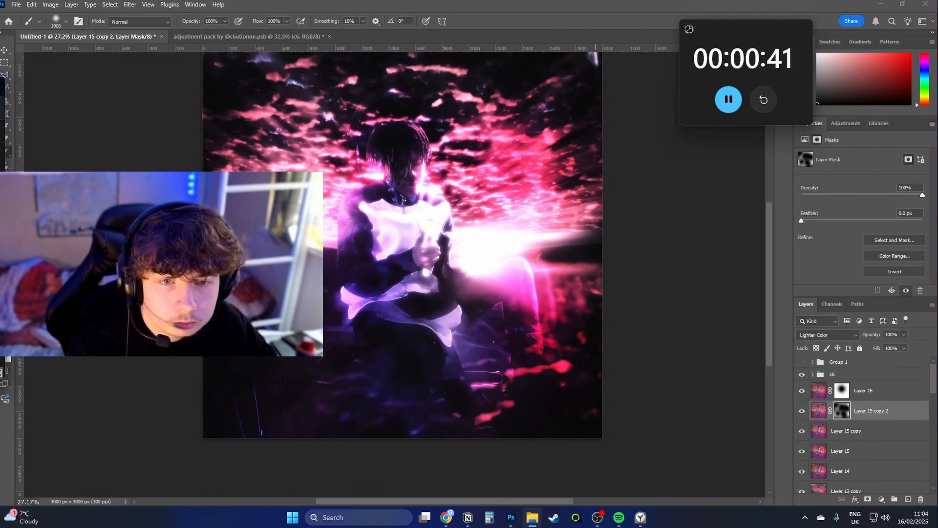
left_click_drag(1, 196, 334, 208)
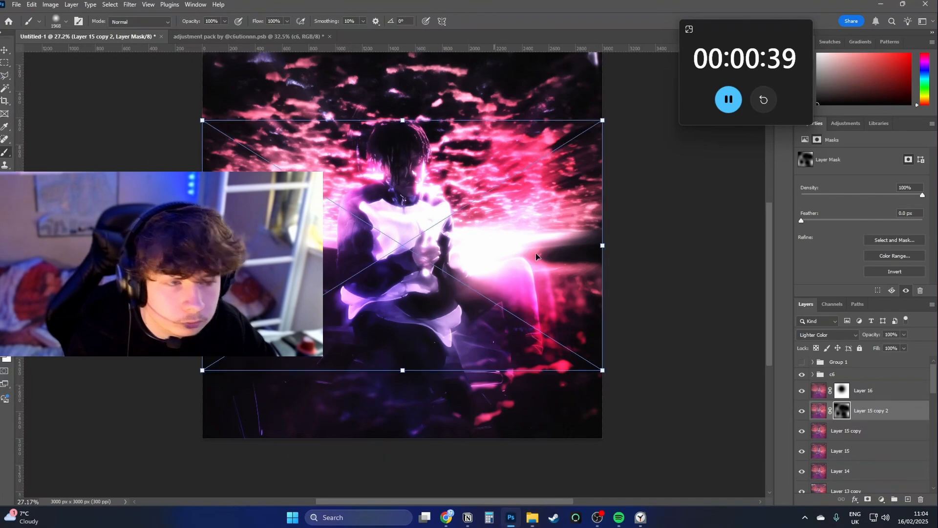
left_click_drag(605, 245, 421, 254)
left_click_drag(579, 419, 546, 404)
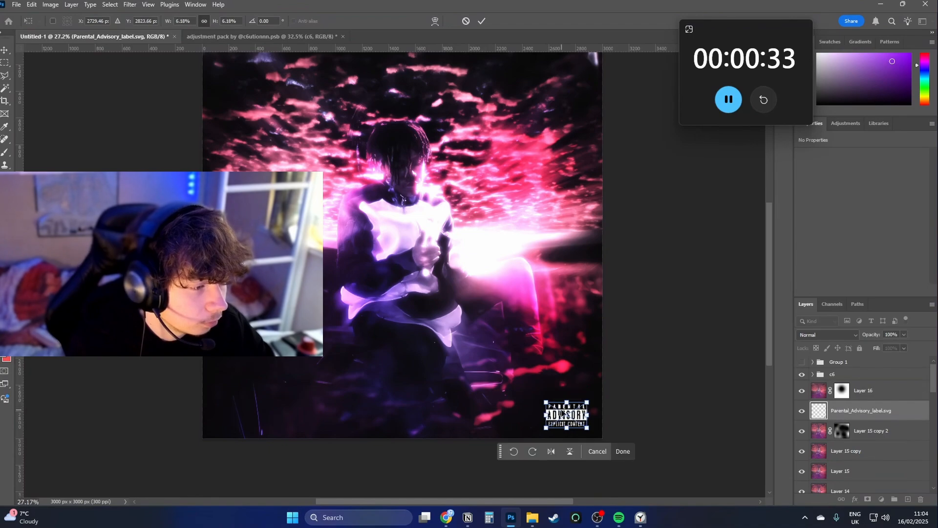
key("Return")
Blend the parental advisory label with Screen and move it to the top of the layer stack.
left_click(826, 335)
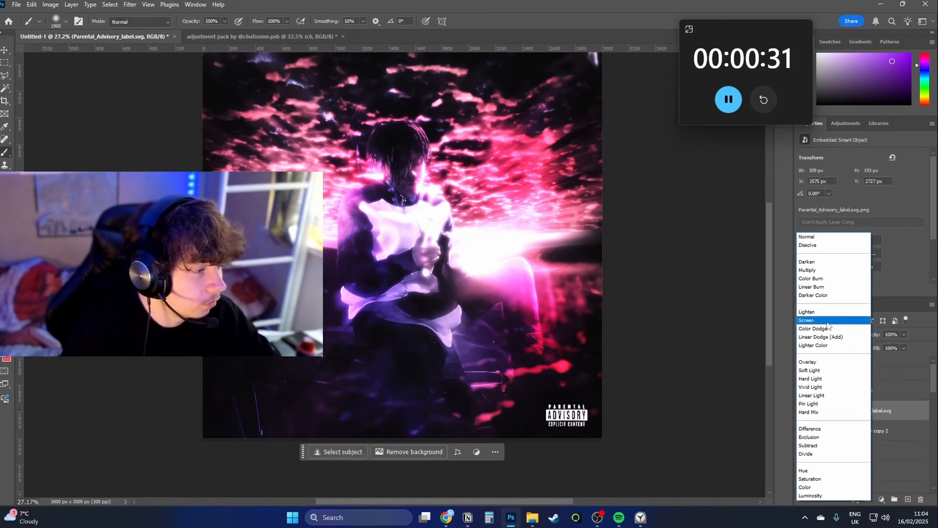
left_click(823, 325)
left_click_drag(861, 409, 840, 360)
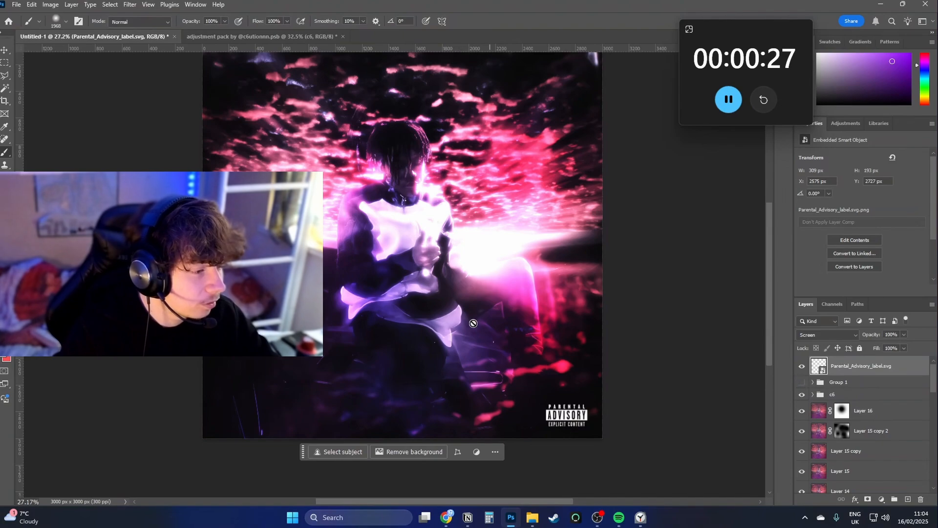
Shrink the parental advisory label to about 262 × 164 px.
key("v")
key("ctrl+t")
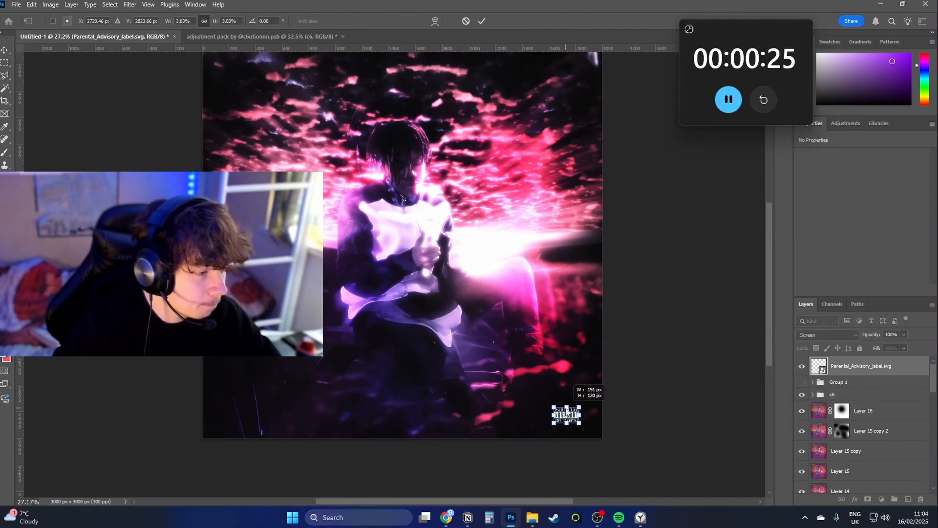
key("Return")
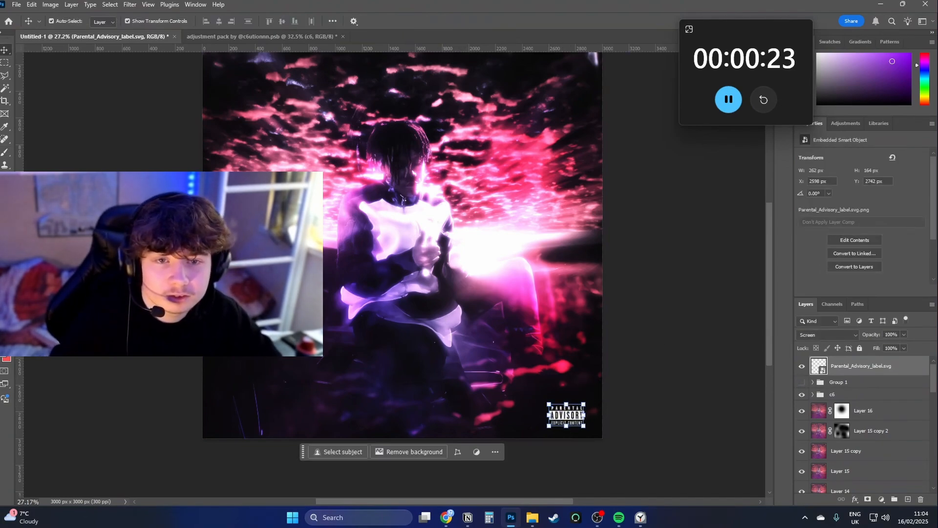
Place the Texturelabs_LensFX_219M texture and enlarge it to about 4500 × 3002 px so it covers the canvas.
key("alt+Tab")
left_click_drag(0, 264, 371, 284)
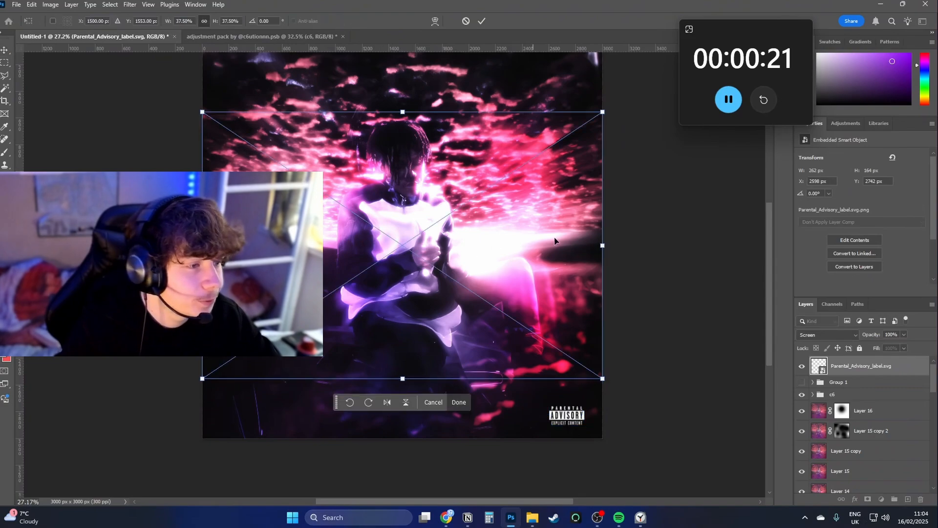
left_click_drag(603, 246, 699, 247)
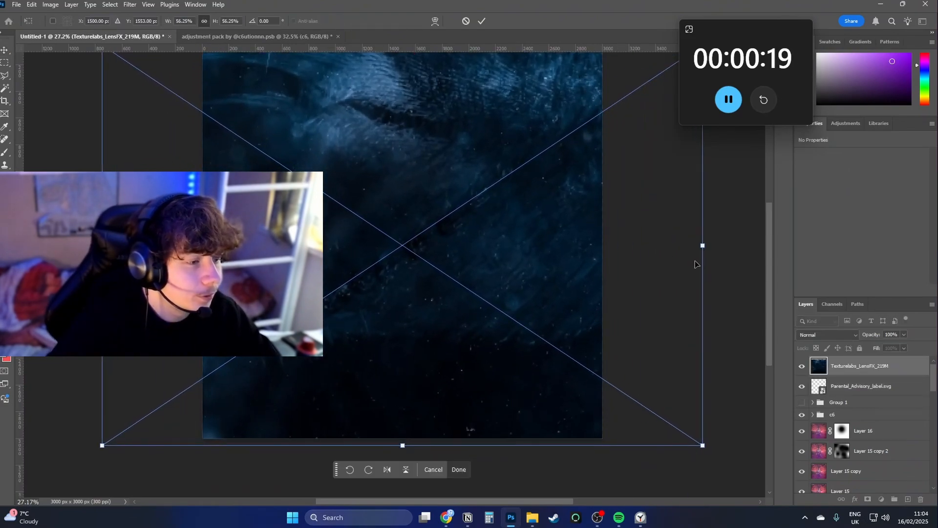
key("Return")
scroll(463, 329, "up", 3)
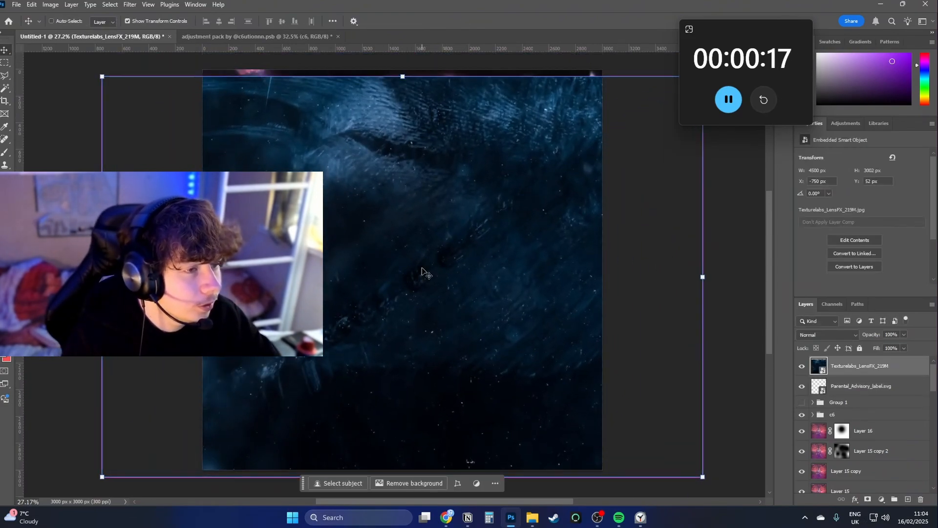
mouse_move(422, 271)
left_mouse_down()
mouse_move(440, 241)
mouse_move(433, 263)
left_mouse_up()
Move the lens texture below the c6 group and blend it with Linear Dodge (Add) at 20% fill.
left_click_drag(875, 367, 877, 413)
left_click(827, 335)
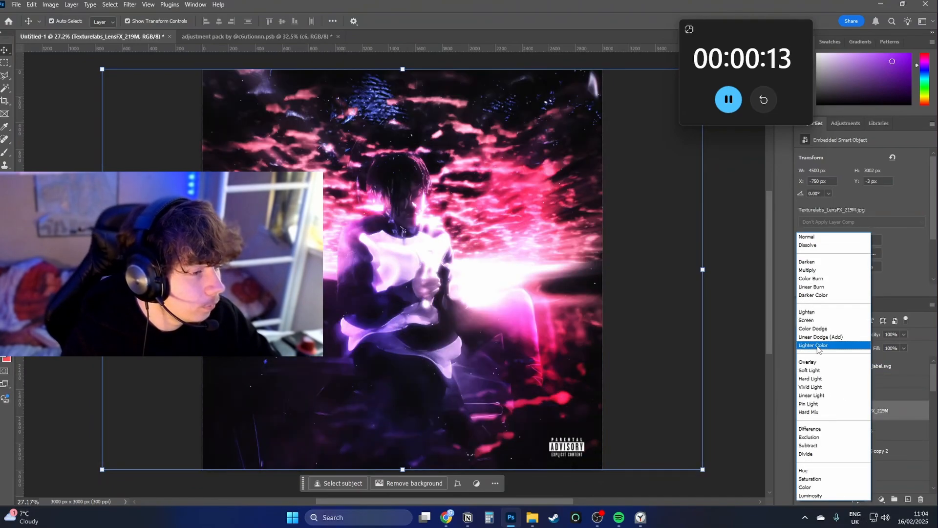
left_click(820, 338)
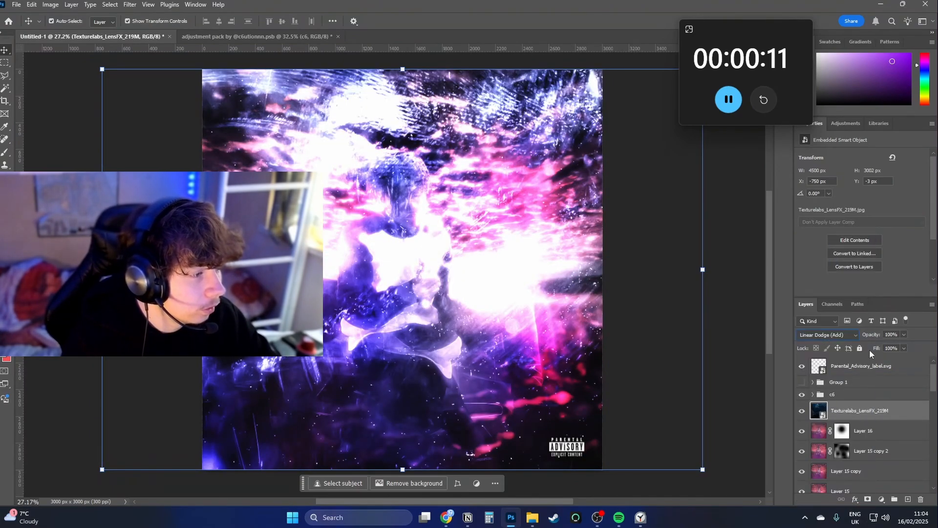
left_click_drag(866, 348, 838, 345)
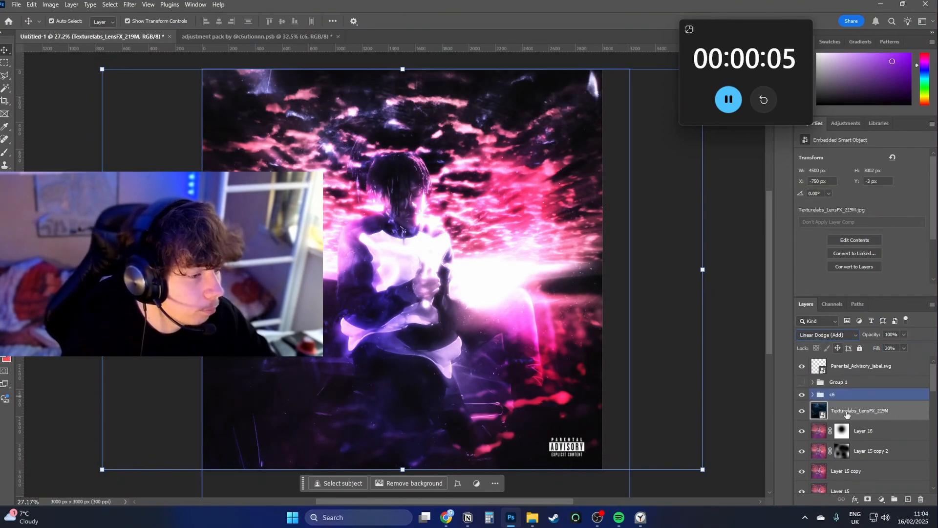
Paint soft black across the lower part of the artwork on a new layer above Layer 16 and set its fill to 14%.
left_click(871, 432)
left_click(908, 499)
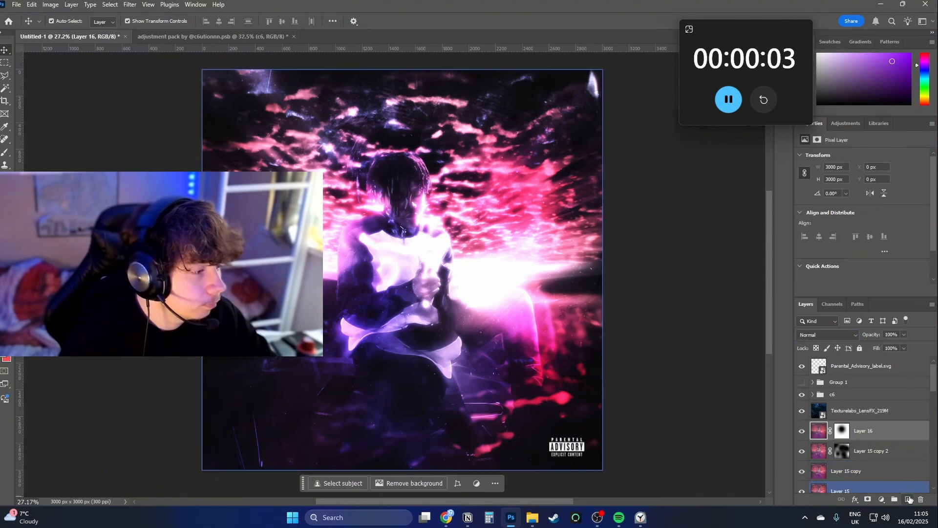
key("b")
key("d")
key("x")
key("x")
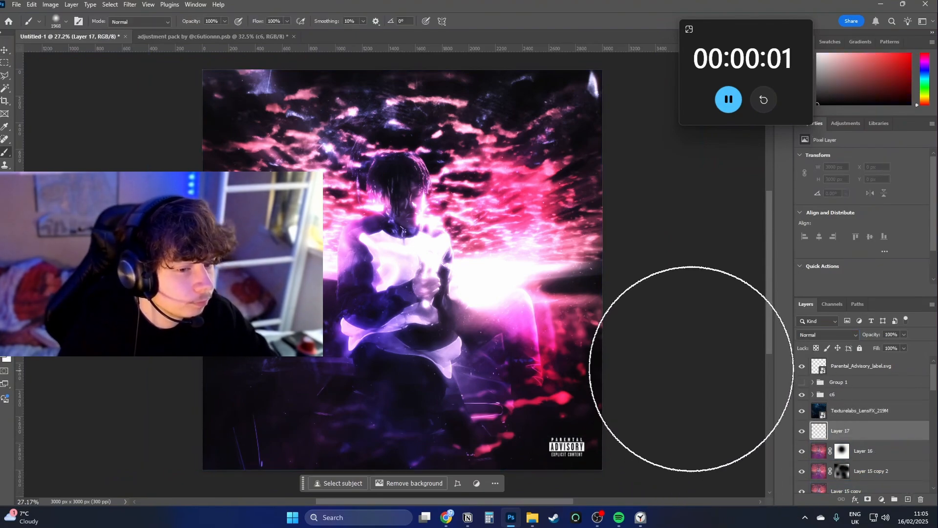
left_click_drag(696, 408, 165, 483)
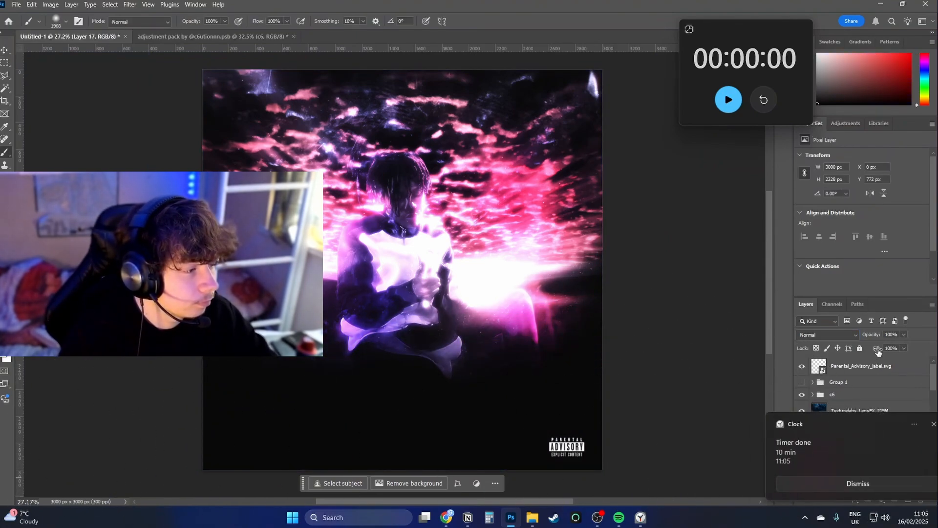
left_click_drag(877, 349, 820, 341)
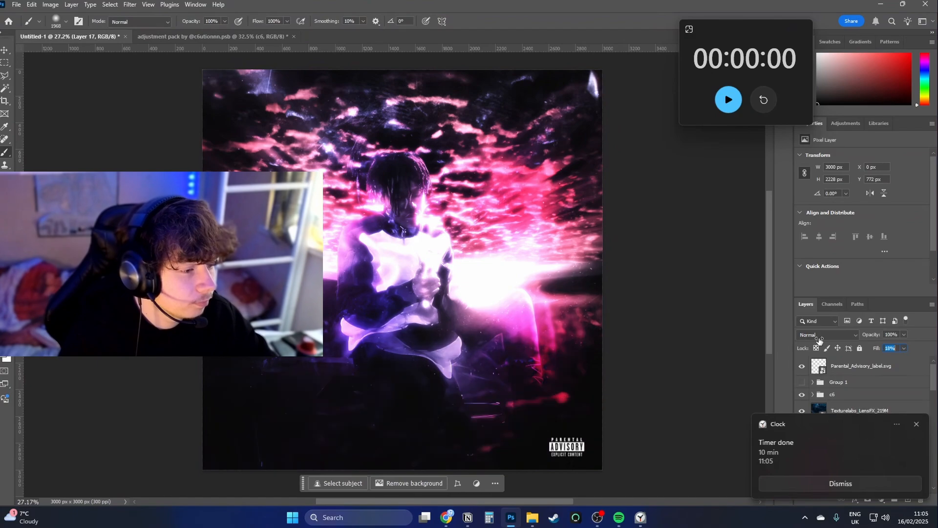
left_click(918, 424)
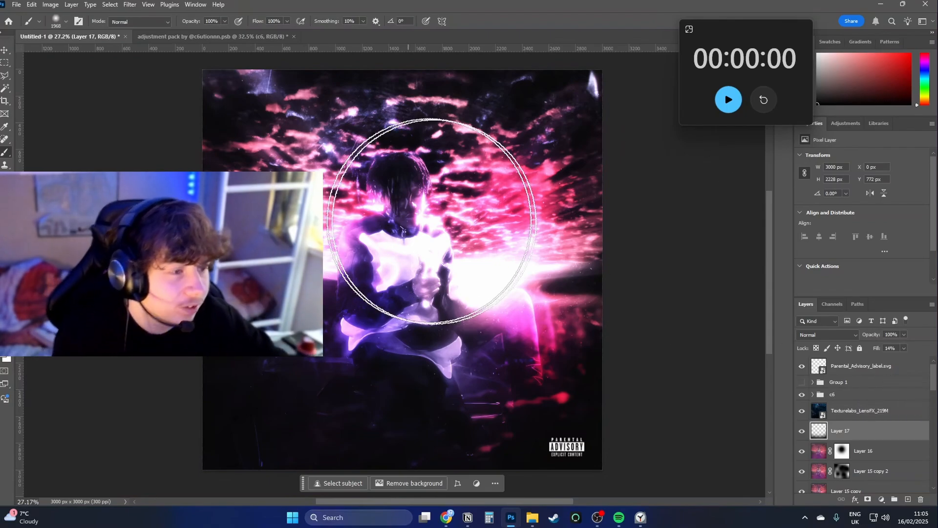
Compare the whole artwork with and without the c6 adjustment group, and select that group.
key("ctrl+space")
mouse_move(400, 182)
left_mouse_down()
mouse_move(459, 179)
mouse_move(395, 179)
mouse_move(397, 162)
mouse_move(541, 222)
left_mouse_up()
key("space")
key("ctrl+space")
left_click_drag(548, 222, 534, 220)
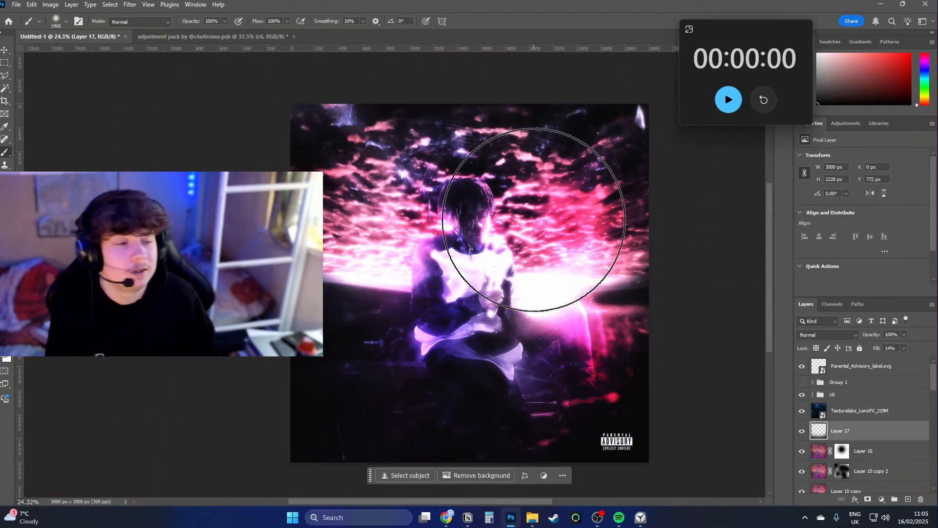
left_click(801, 394)
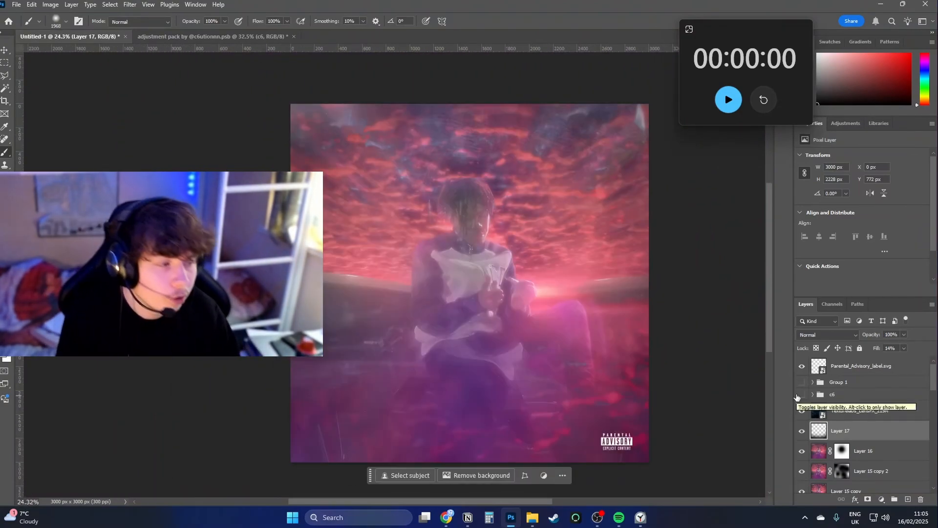
left_click(802, 394)
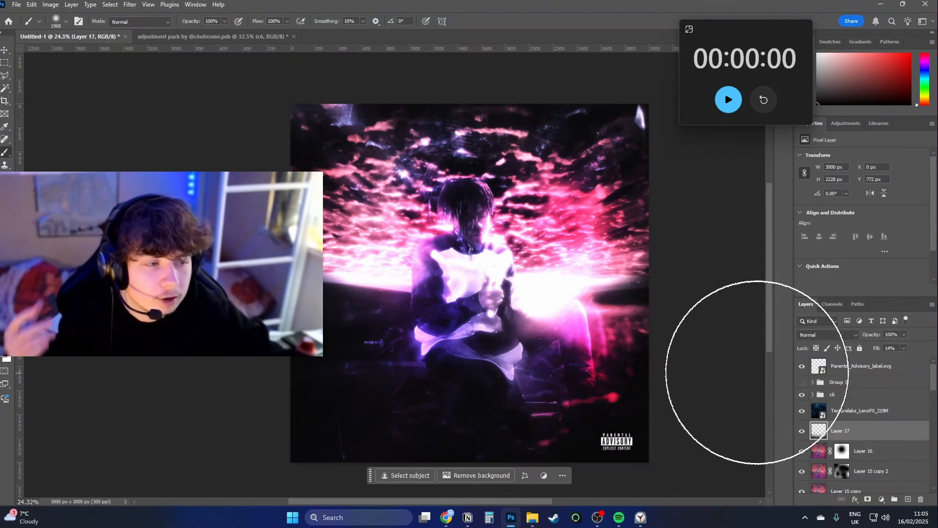
left_click(826, 397)
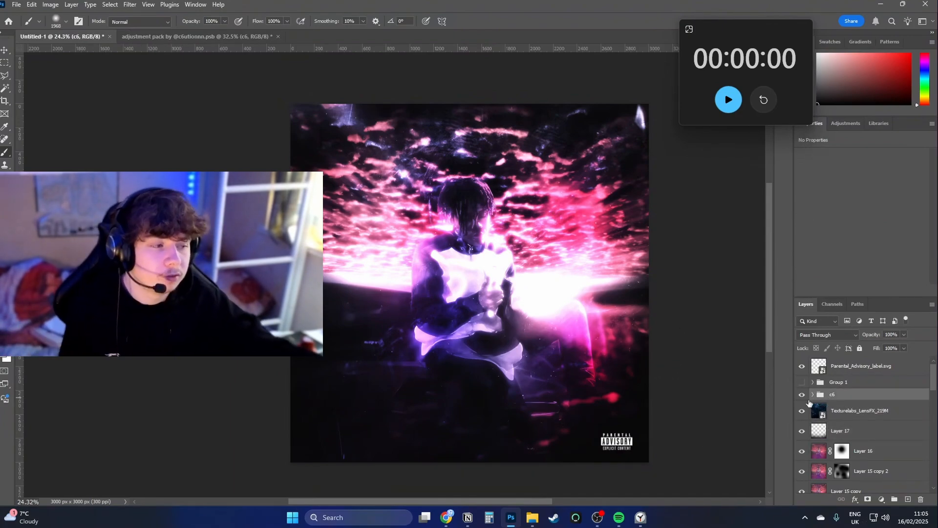